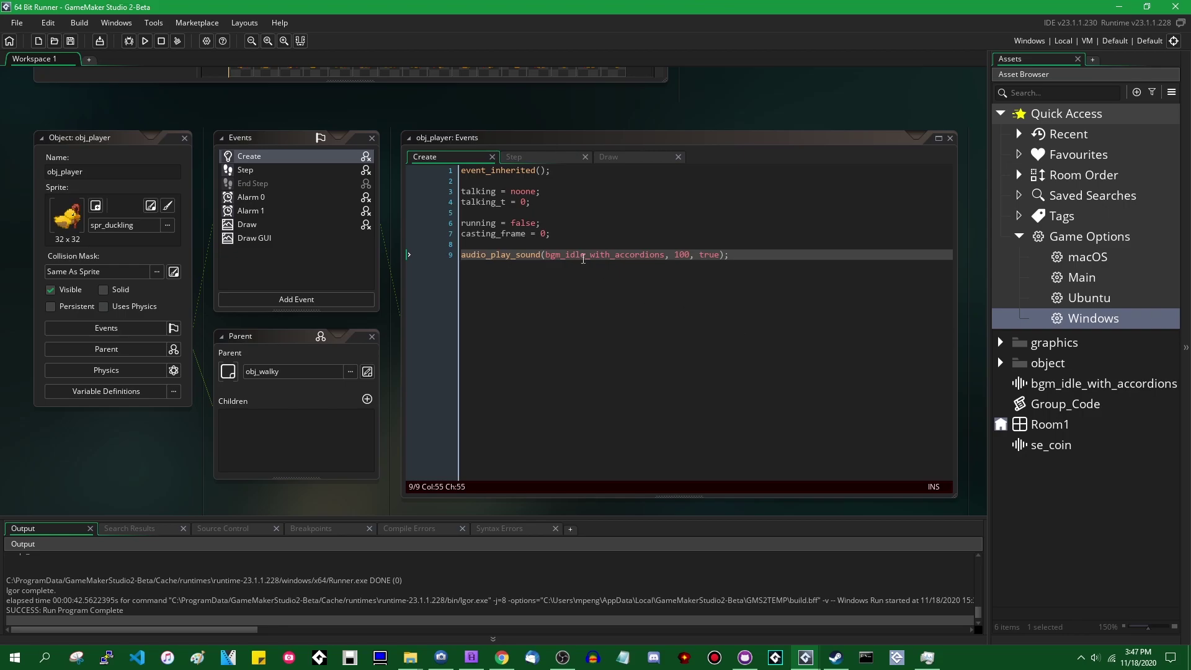
left_click_drag(686, 6, 630, 80)
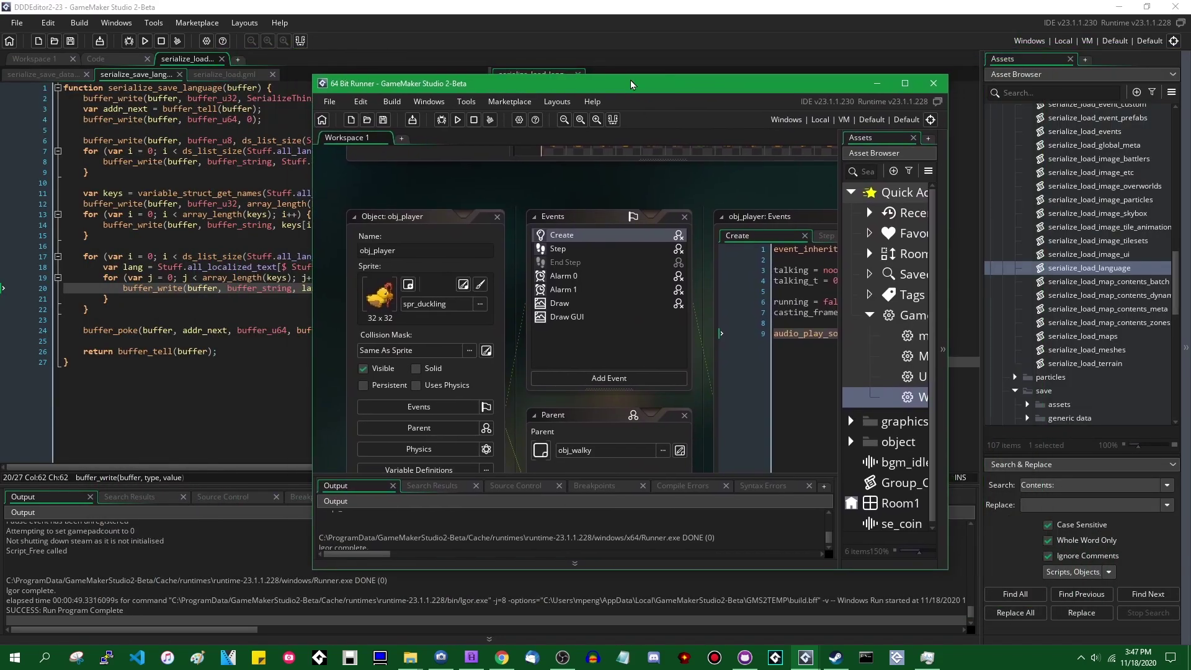
double_click(630, 80)
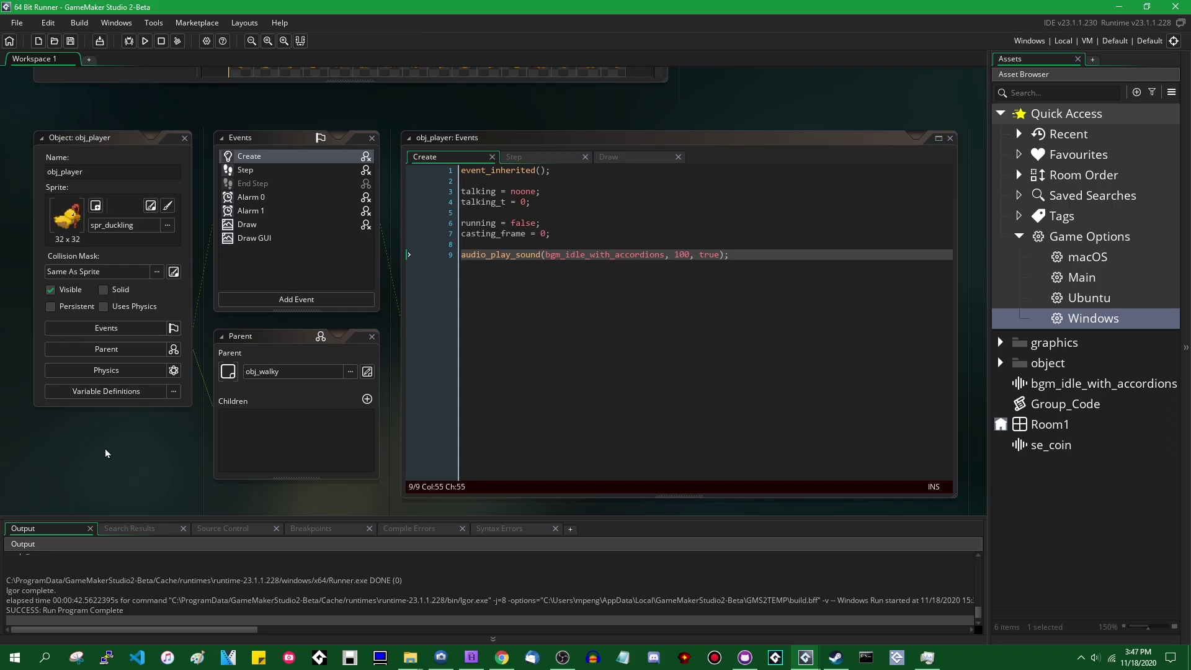
key("F5")
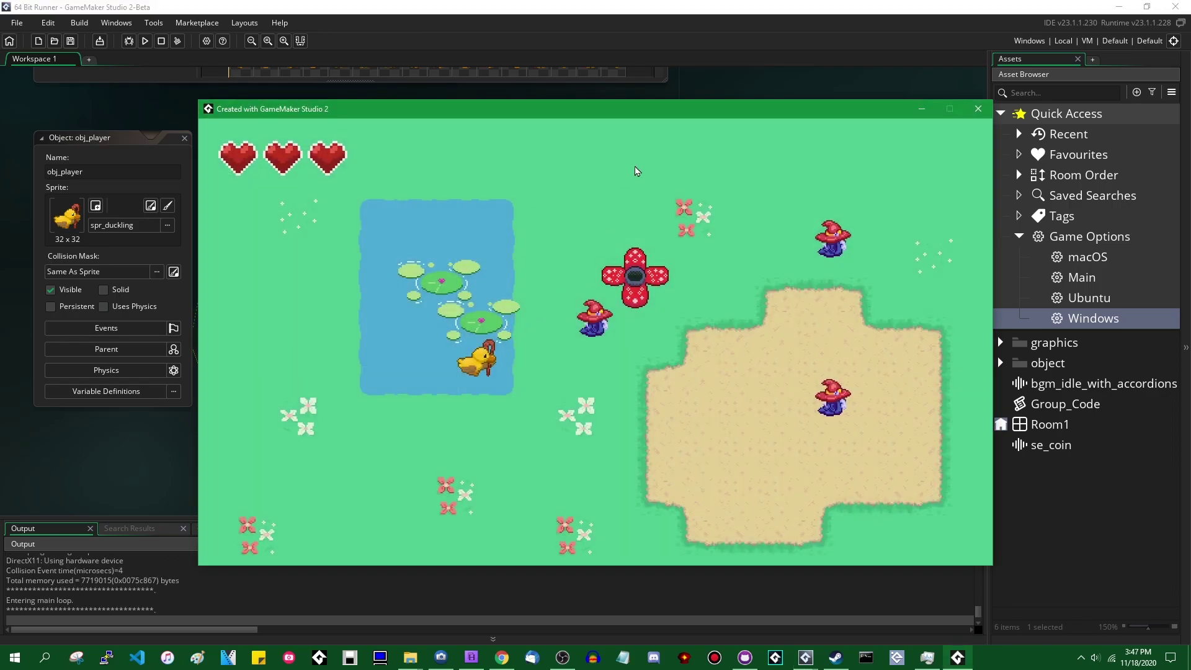
left_click_drag(664, 115, 568, 103)
right_click(1095, 657)
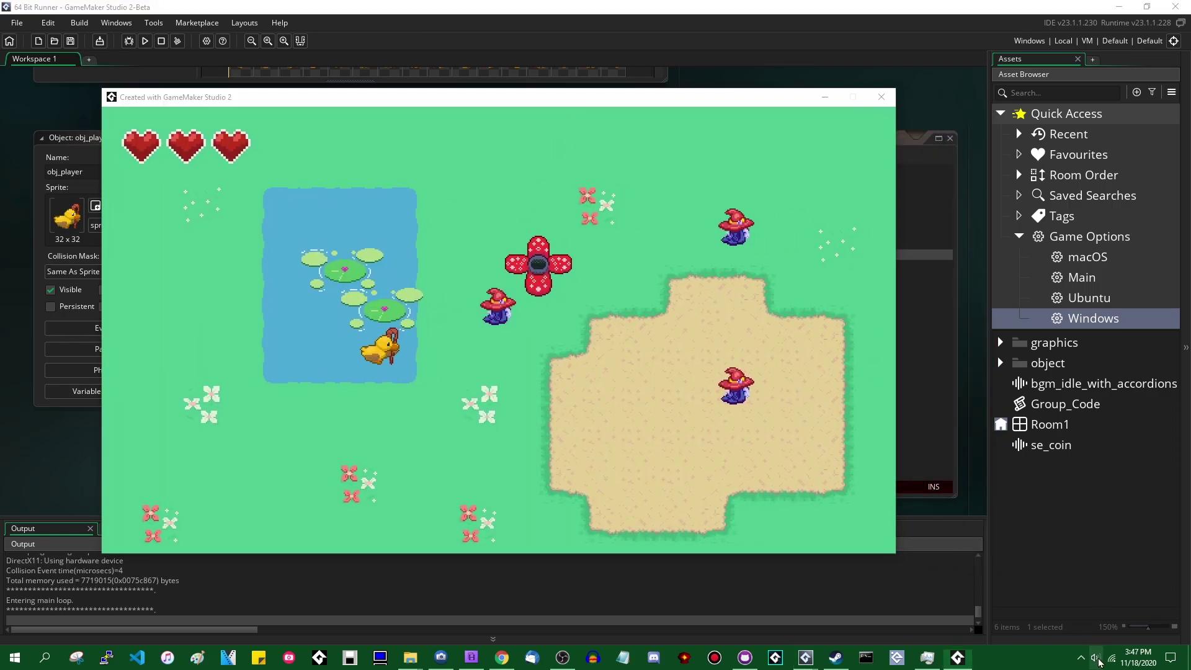
left_click(1108, 581)
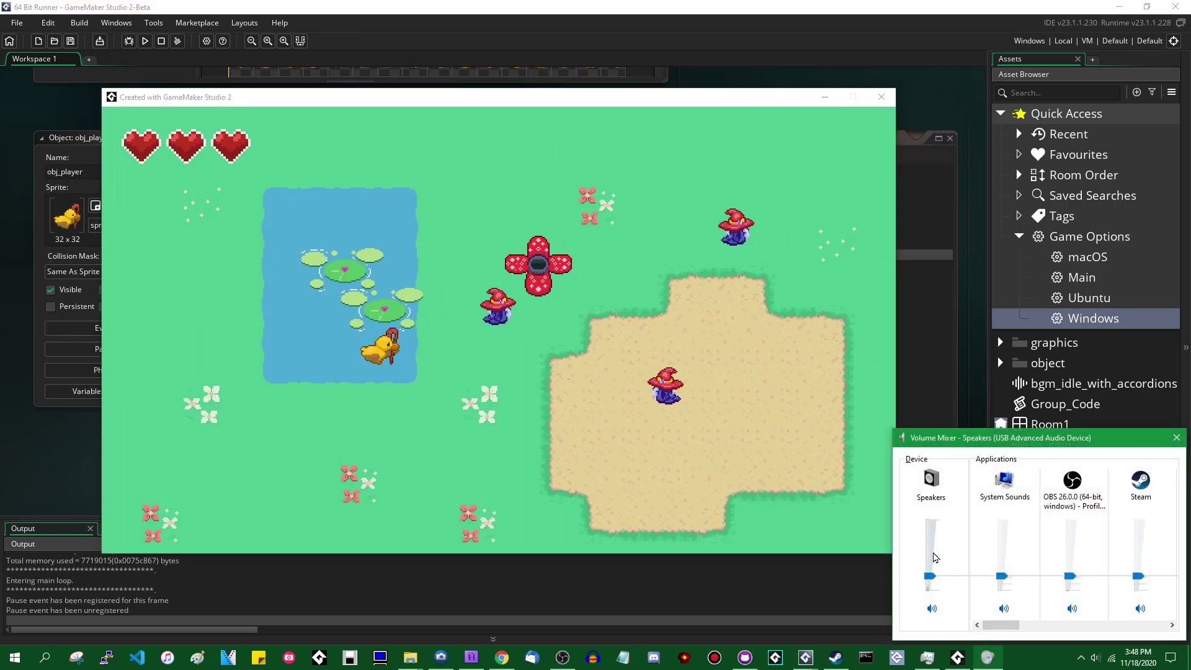
left_click_drag(1070, 632, 1127, 634)
left_click(1003, 609)
left_click(1176, 437)
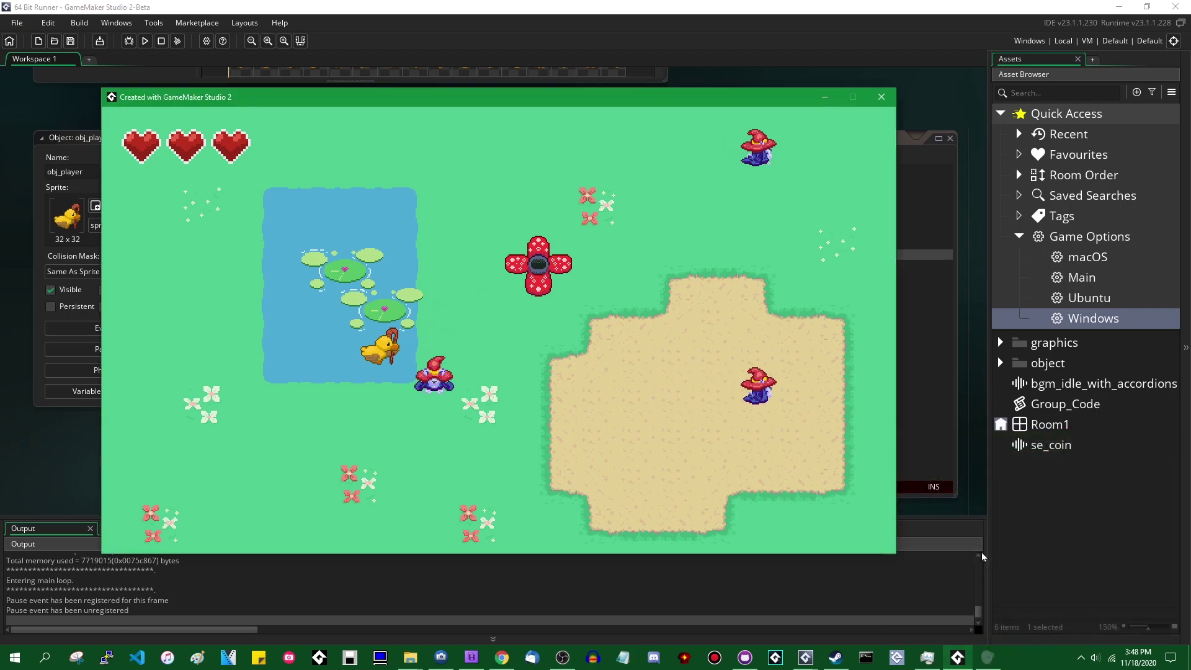
left_click(927, 658)
left_click(345, 306)
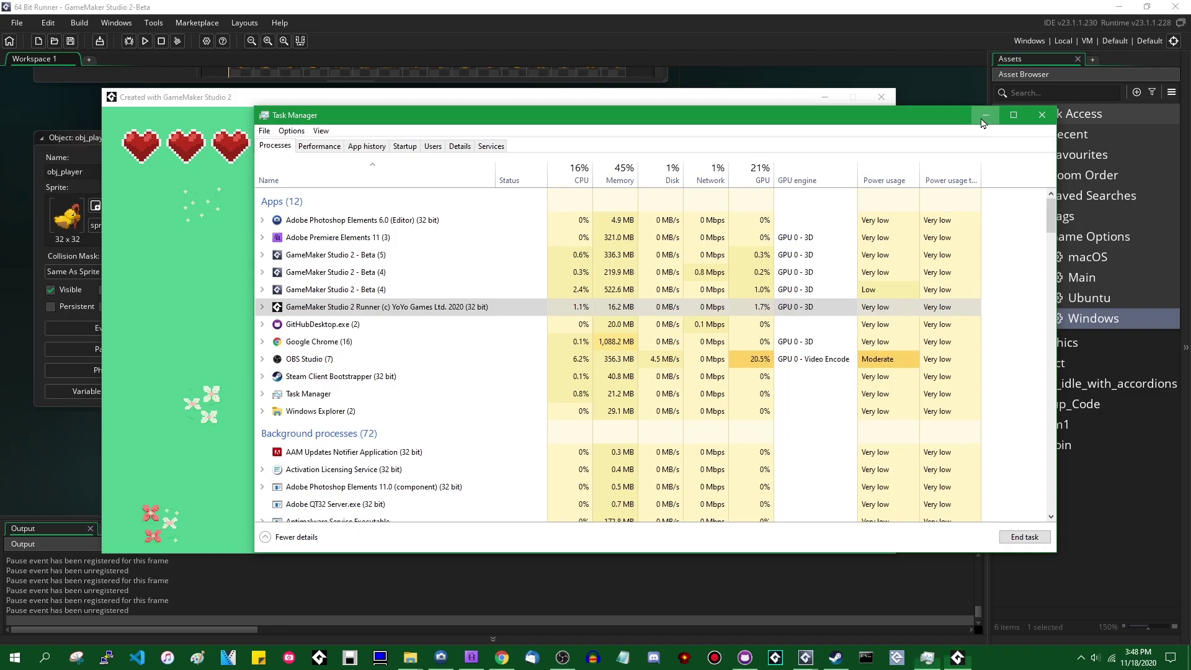
key("alt+F4")
key("alt+F4")
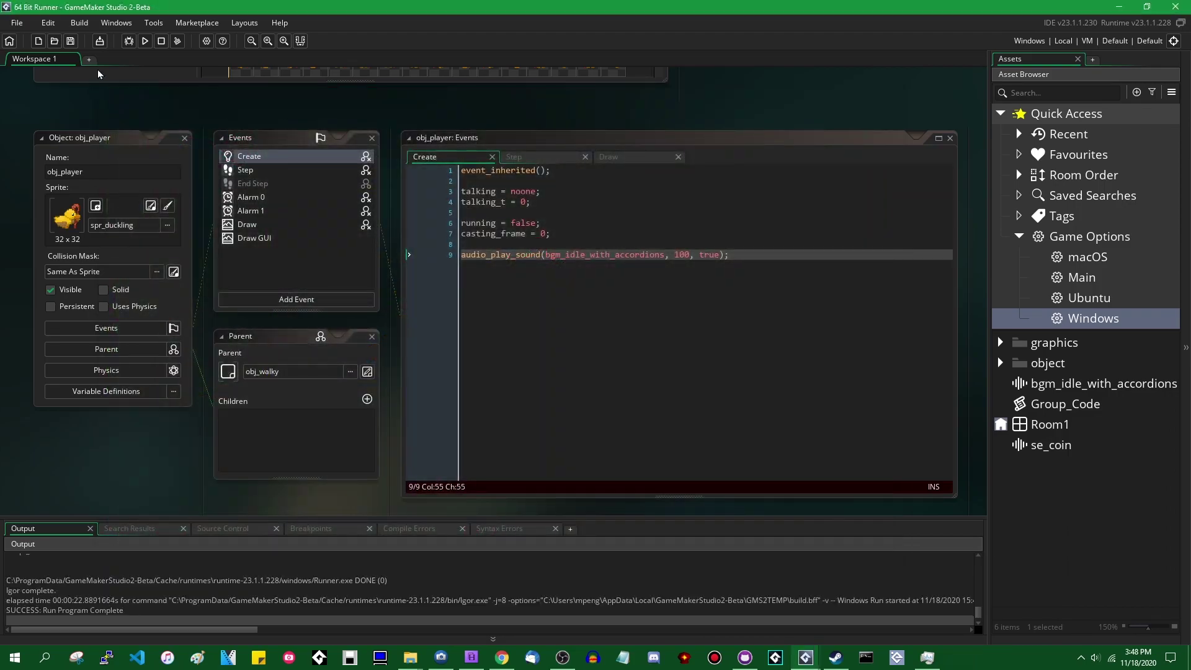
Step: Package the project as 64 Bit Runner.zip and confirm in Task Manager that the game runs as 32 bit
left_click(100, 40)
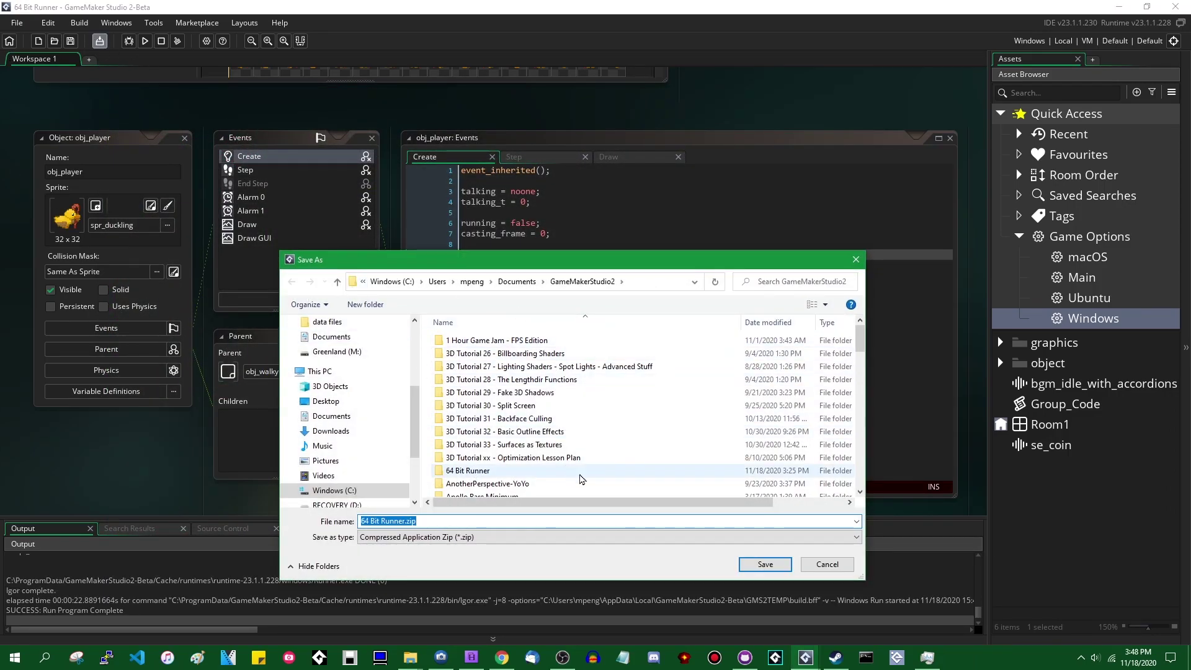
left_click(766, 564)
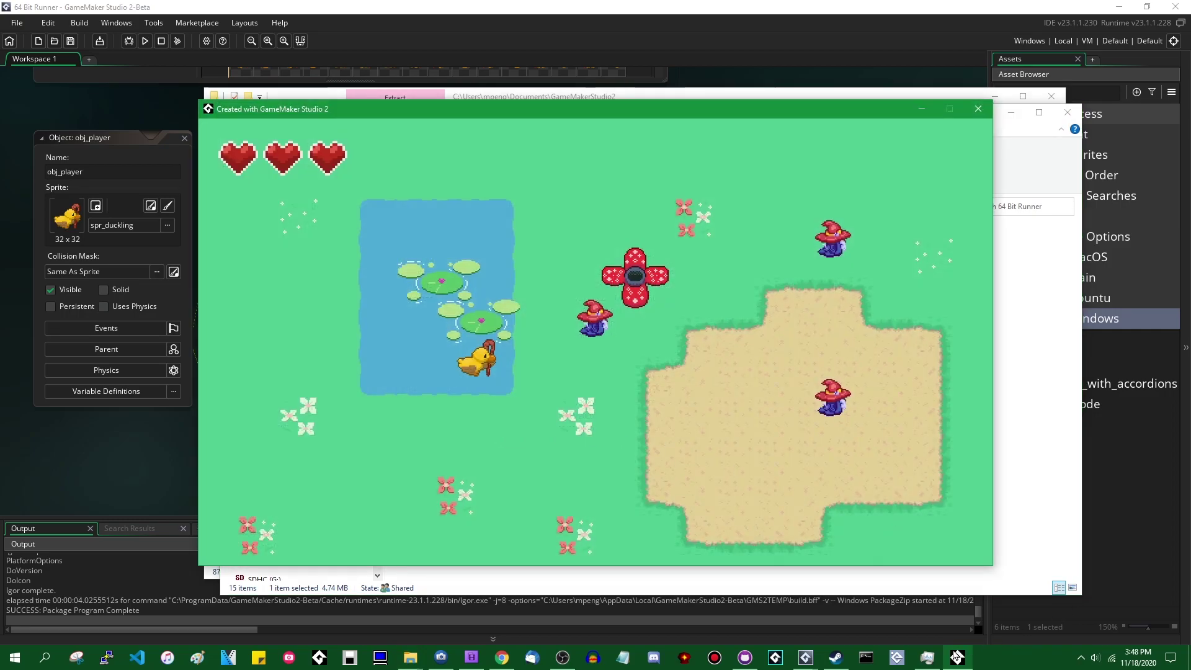
left_click(926, 658)
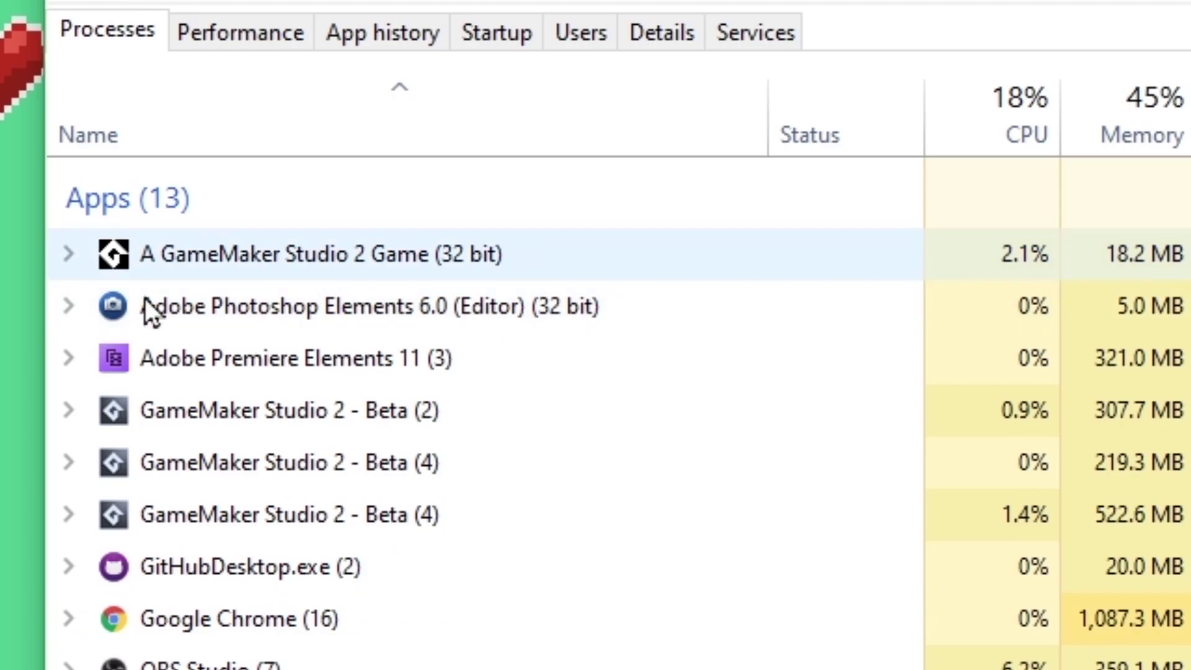
left_click(338, 222)
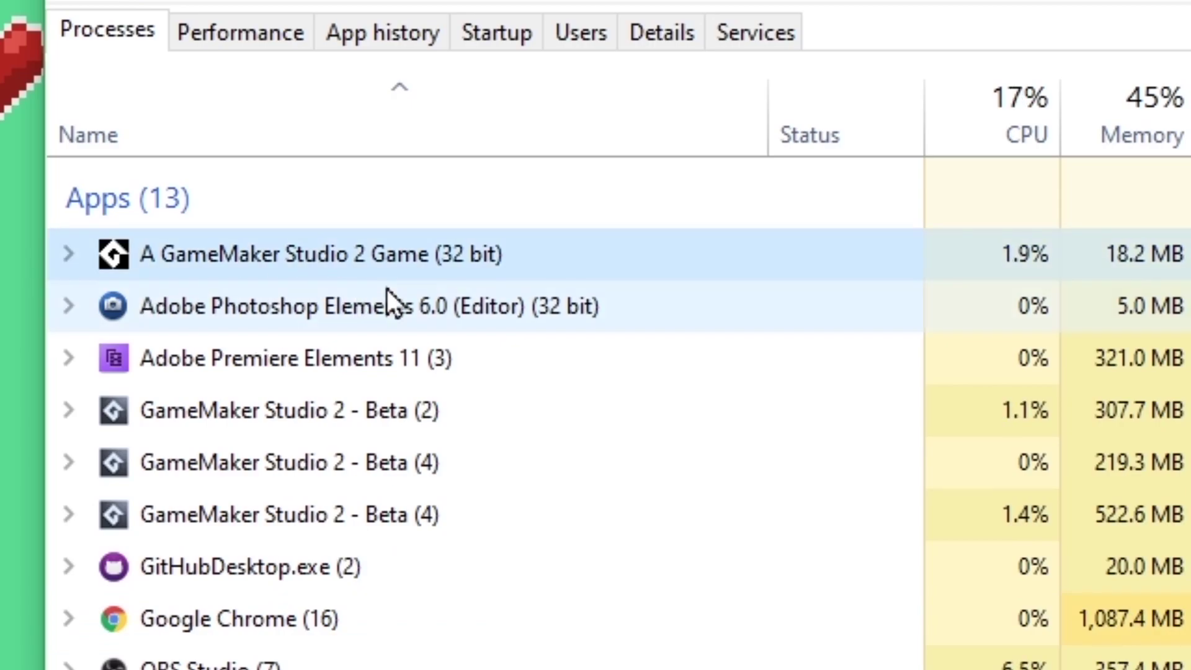
left_click(62, 263)
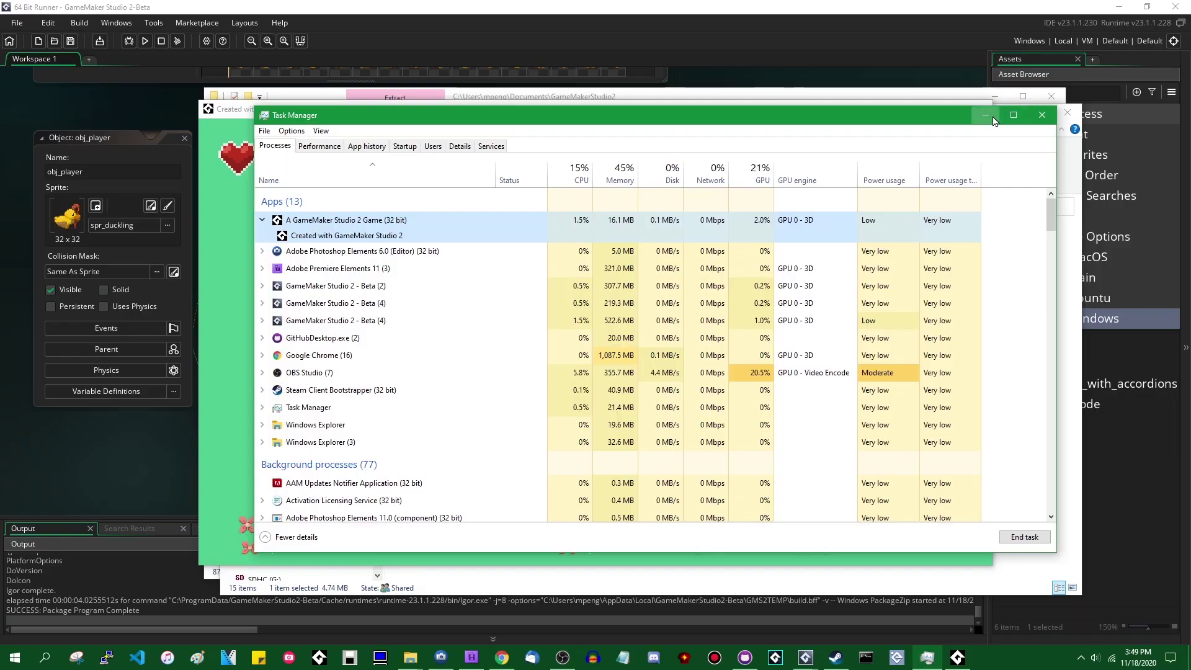
Step: Close the running game and the 64 Bit Runner folder, returning to the IDE
left_click(982, 115)
left_click(978, 110)
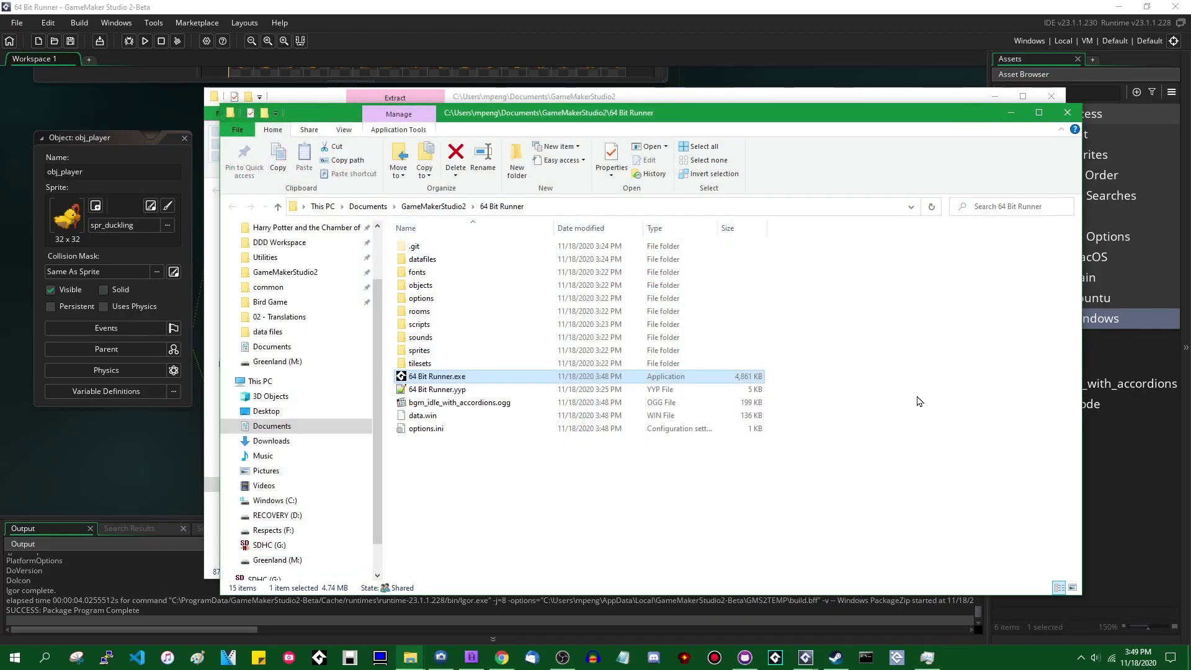
left_click(1067, 112)
left_click(994, 97)
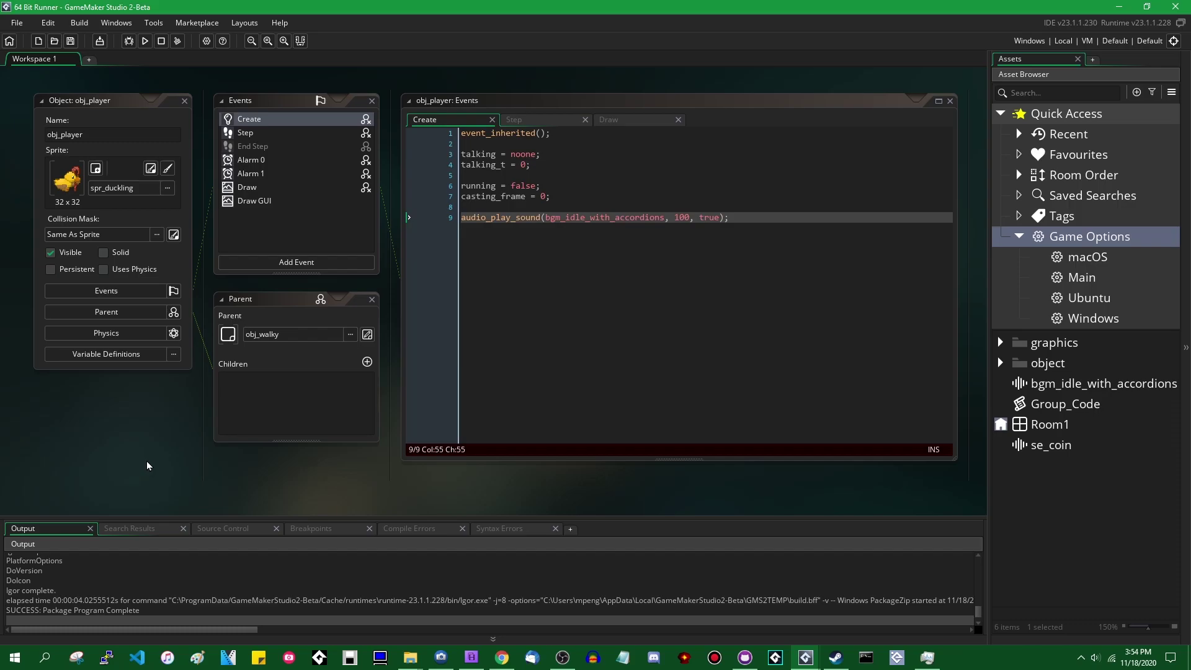
double_click(1095, 237)
Step: Enable Use x64 Windows Runtime in the Windows game options and apply it
double_click(1095, 238)
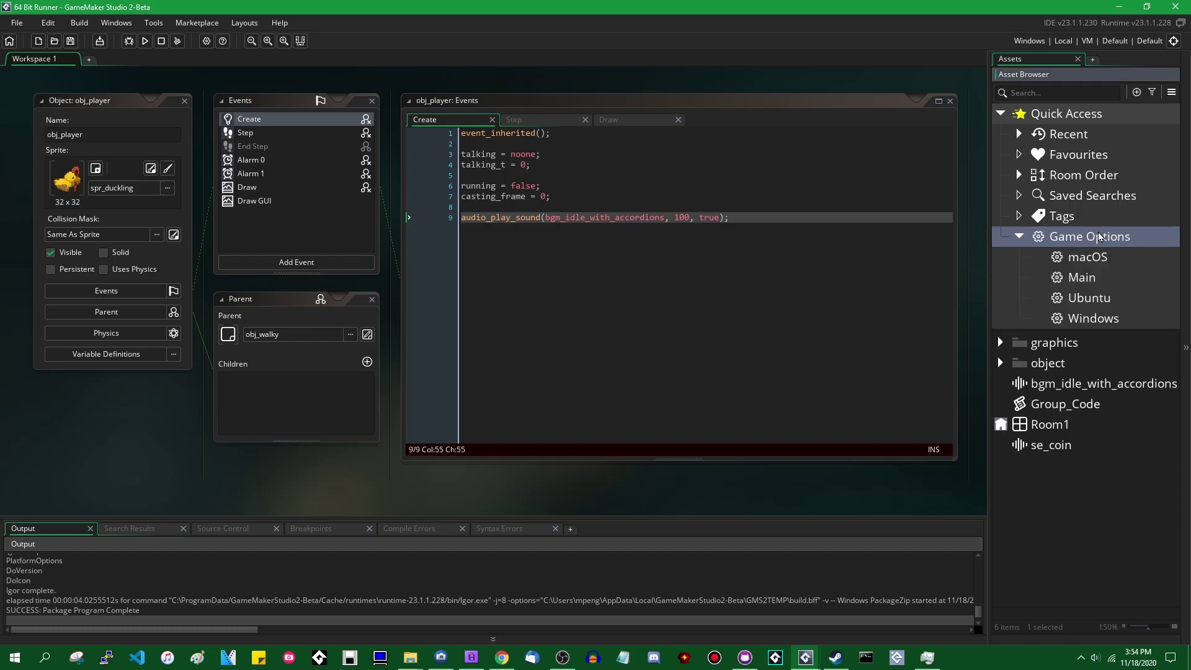
double_click(1093, 318)
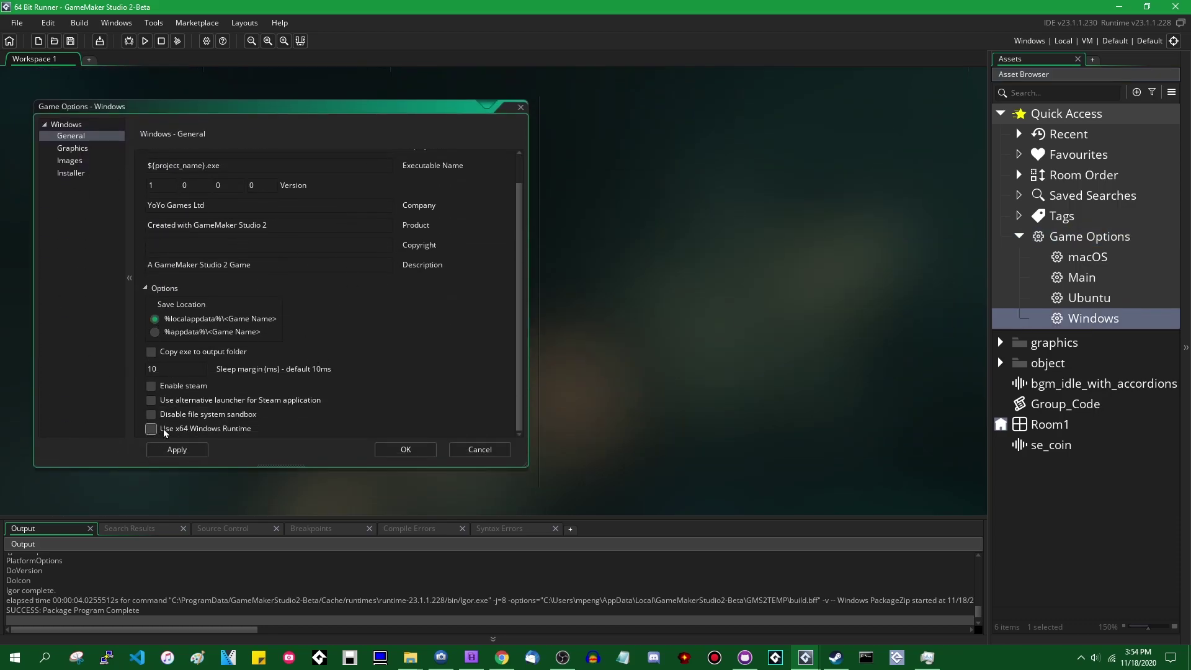
left_click(201, 434)
left_click(407, 450)
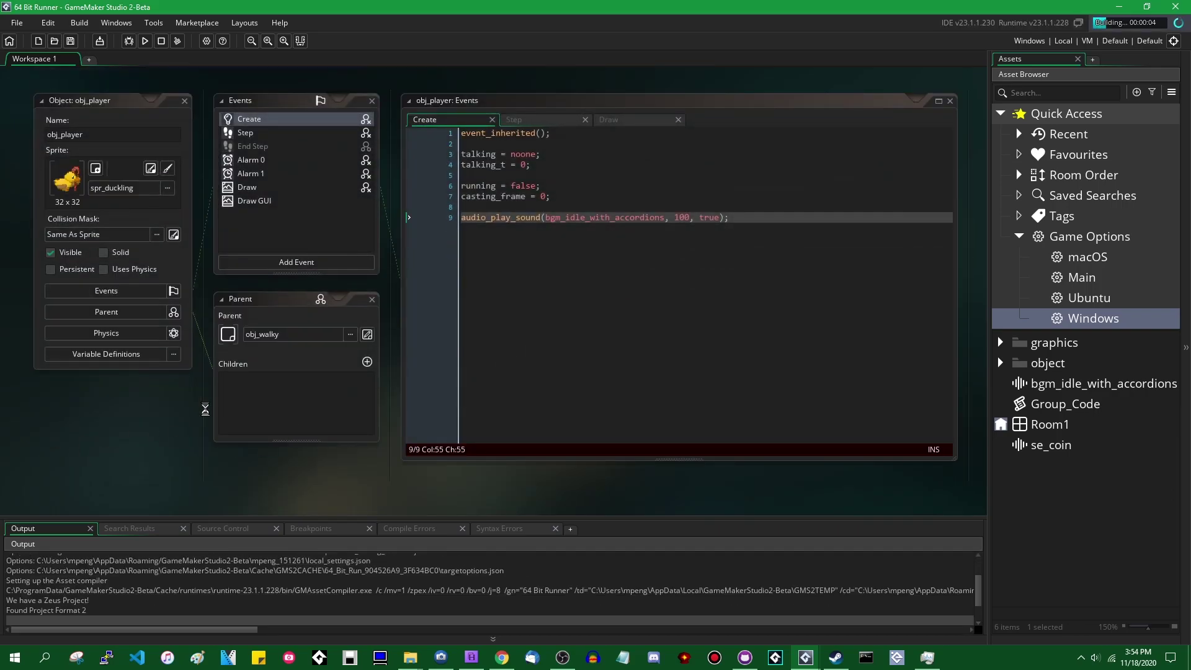
Step: In Task Manager, expand the GameMaker Studio 2 Runner process to find the running game
left_click(934, 660)
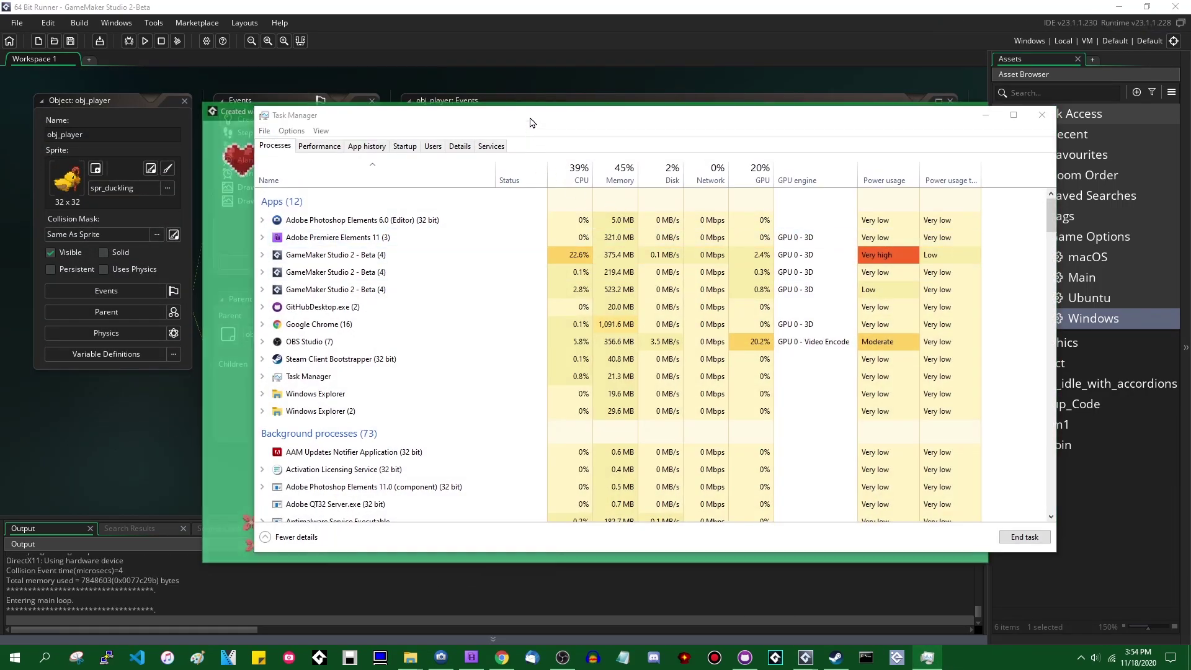
left_click_drag(404, 212, 505, 213)
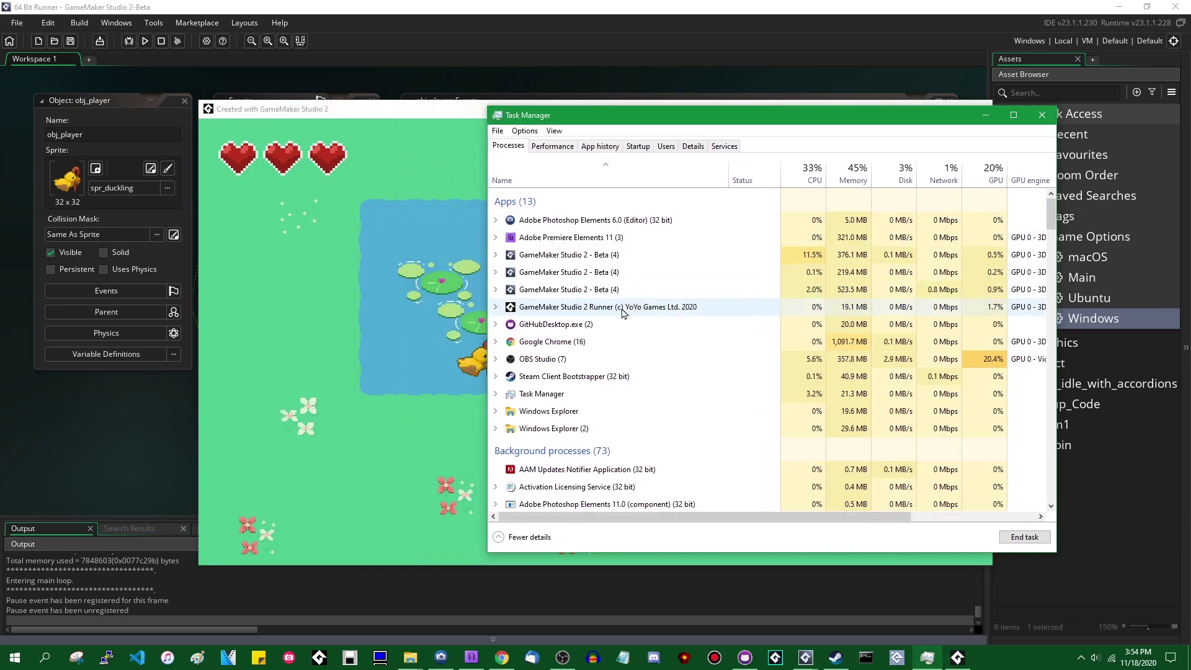
left_click(496, 306)
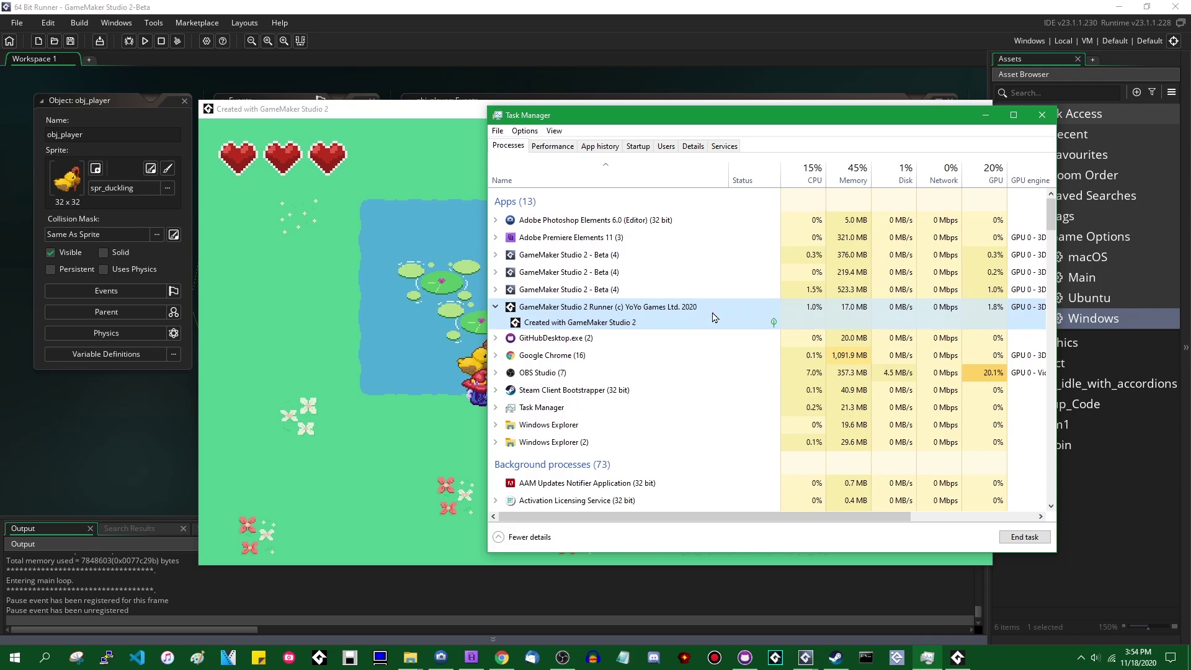
left_click(689, 321)
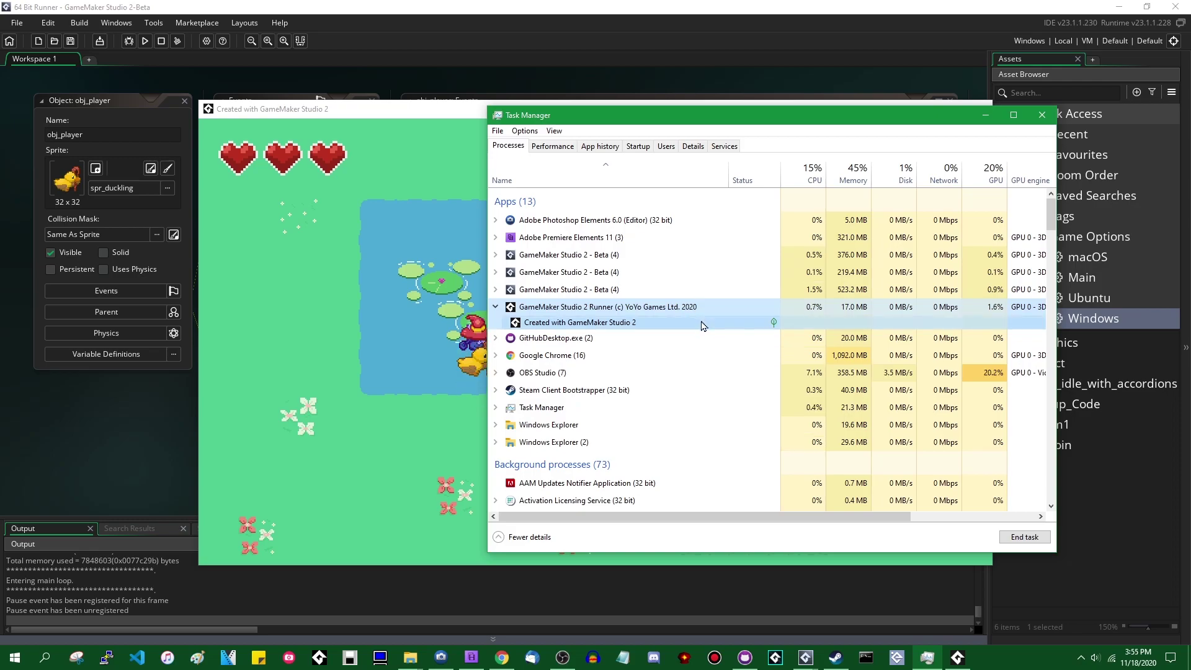
scroll(686, 378, "down", 1)
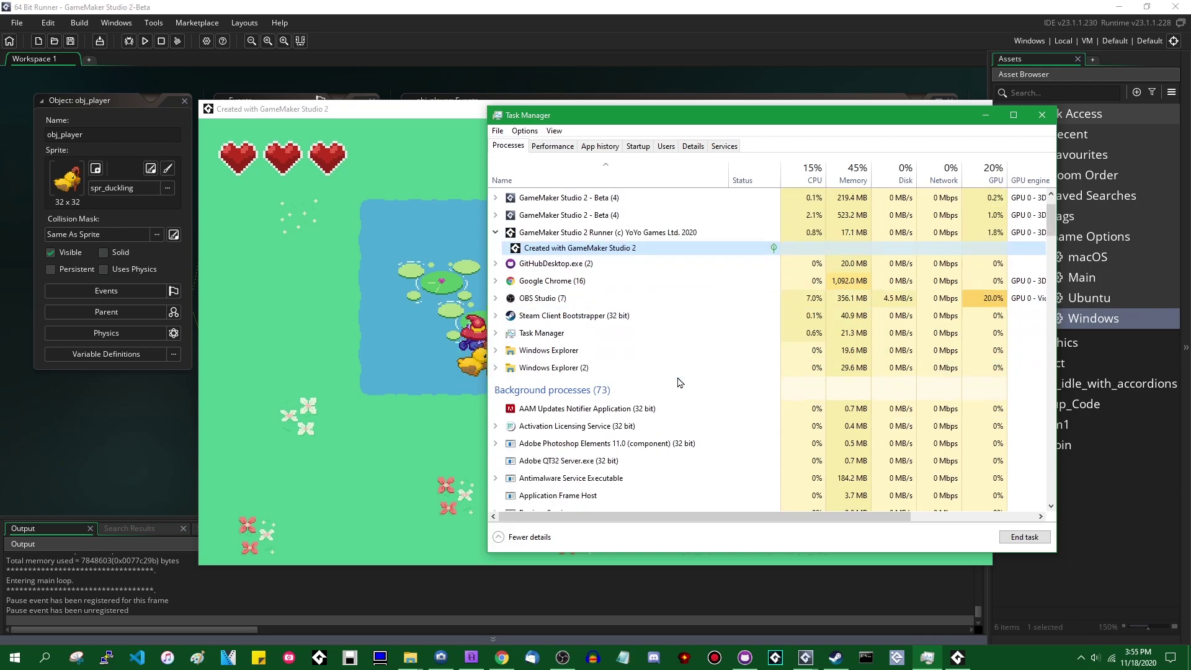
scroll(686, 378, "up", 1)
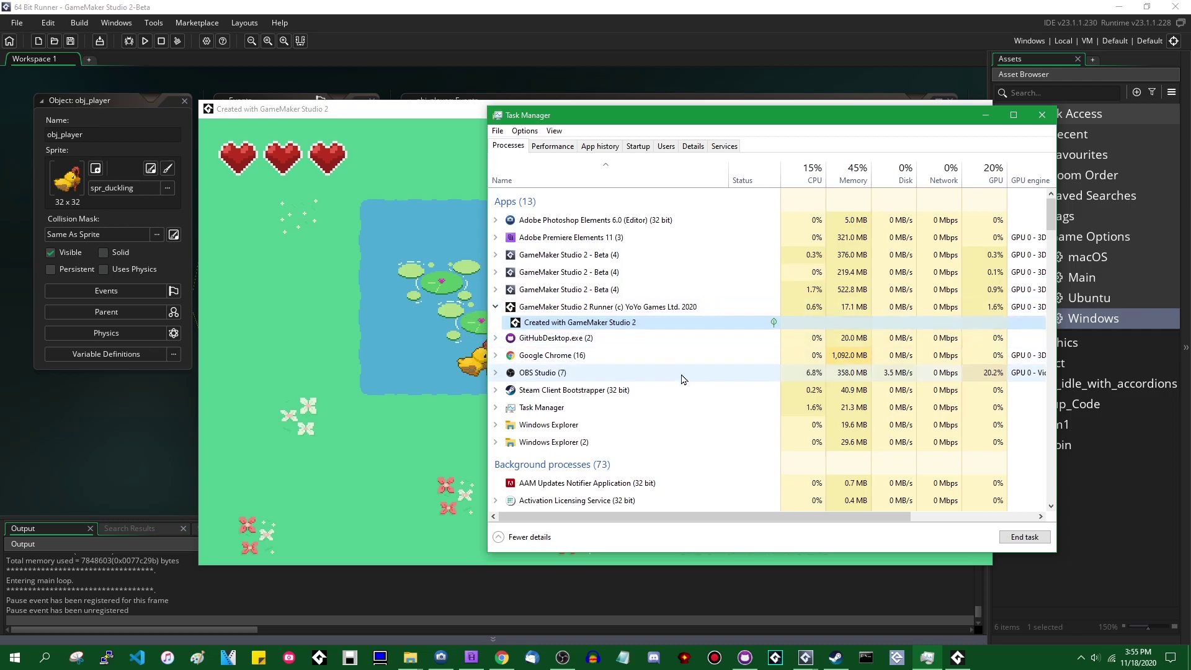
Step: Compare the runner with the 32 bit processes, then minimise Task Manager and close the game
left_click(690, 390)
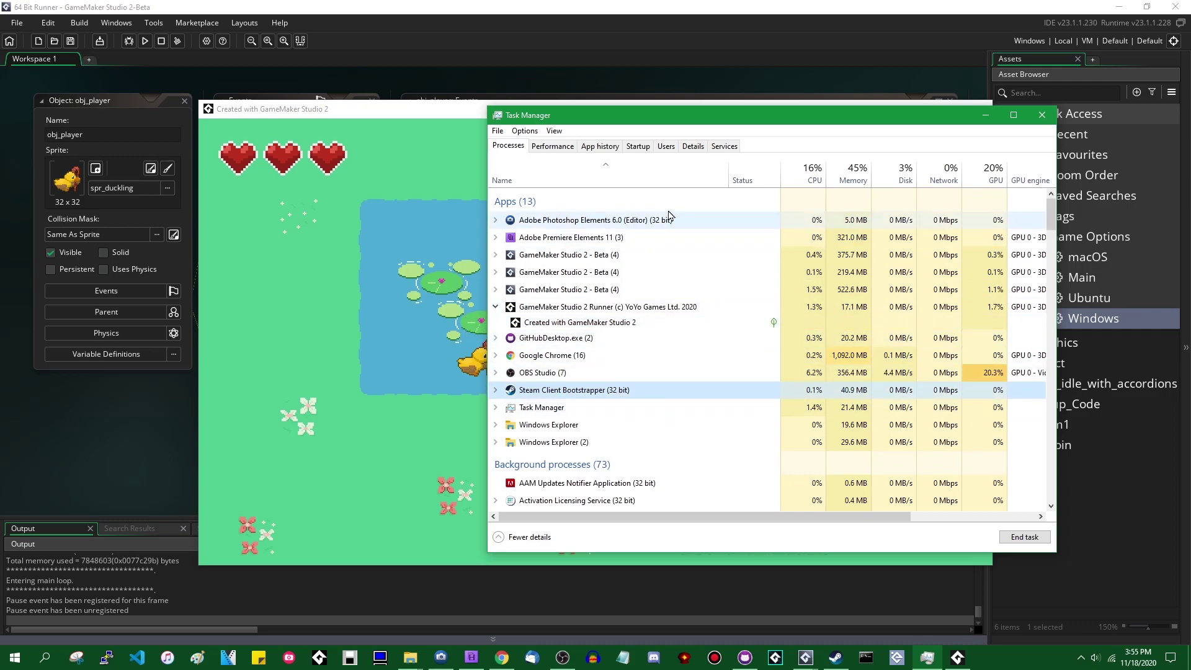
left_click(670, 220)
left_click(636, 392)
left_click(654, 221)
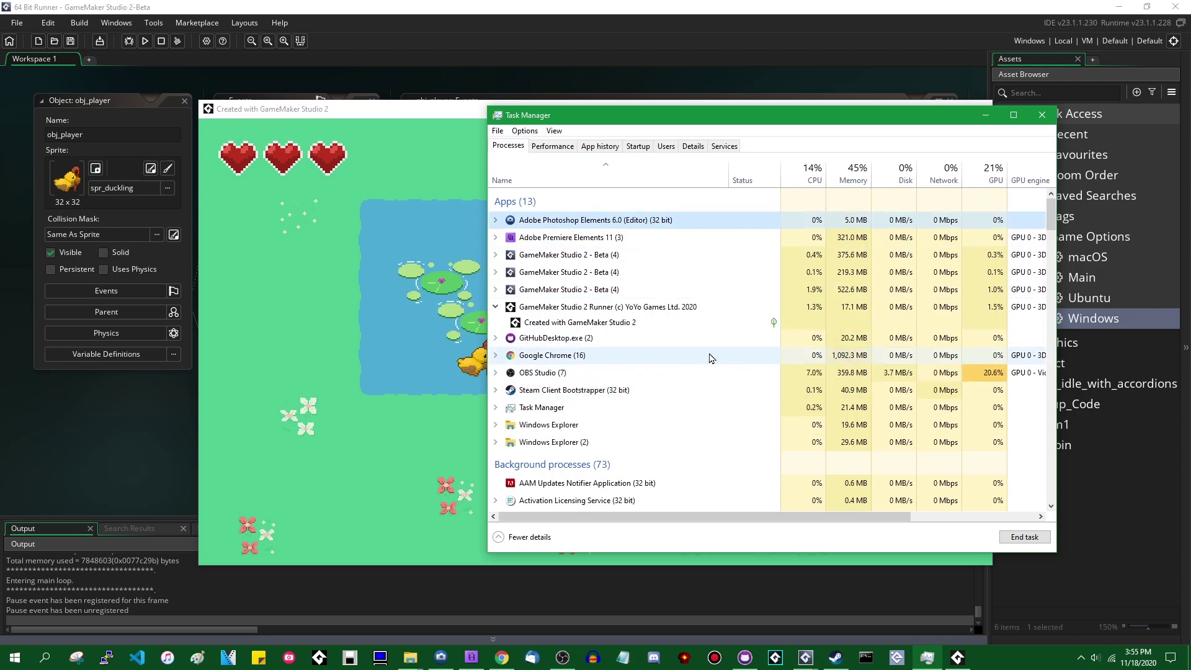
left_click(985, 115)
left_click(983, 110)
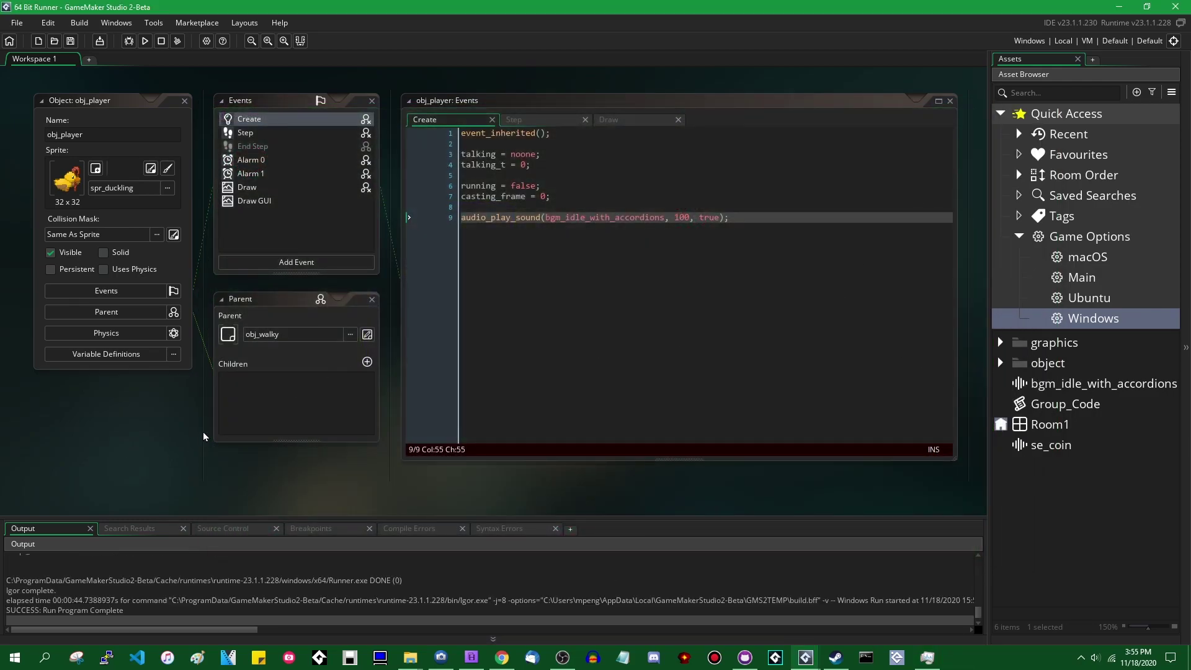
double_click(1097, 259)
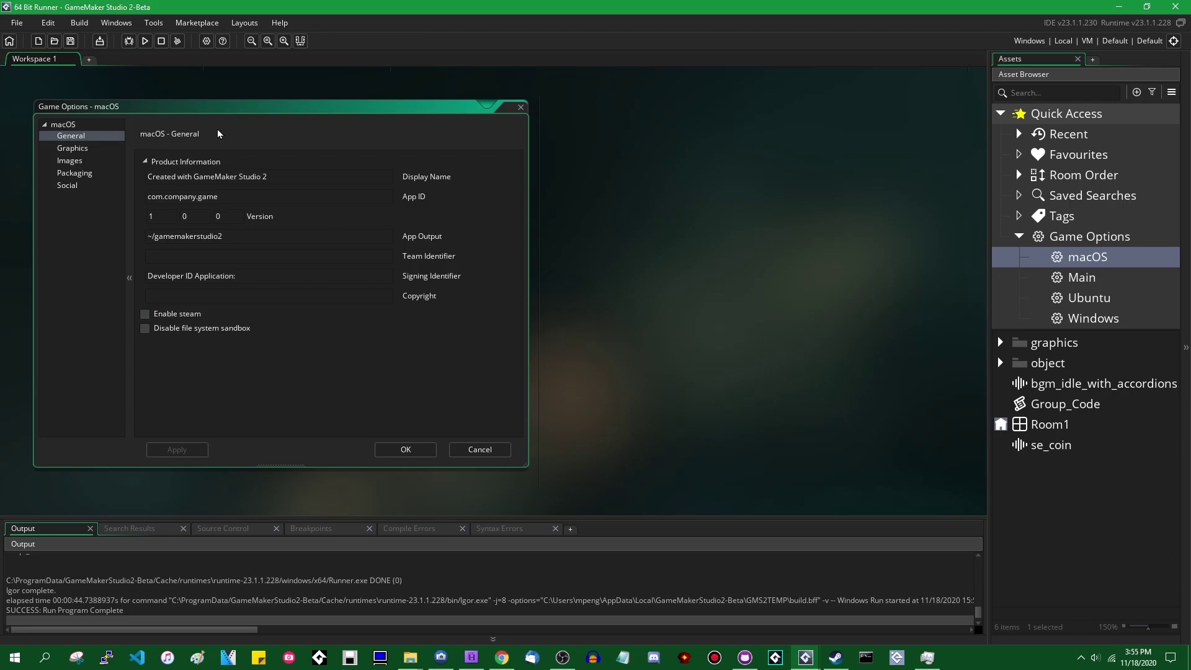
key("Down")
key("Down")
key("Return")
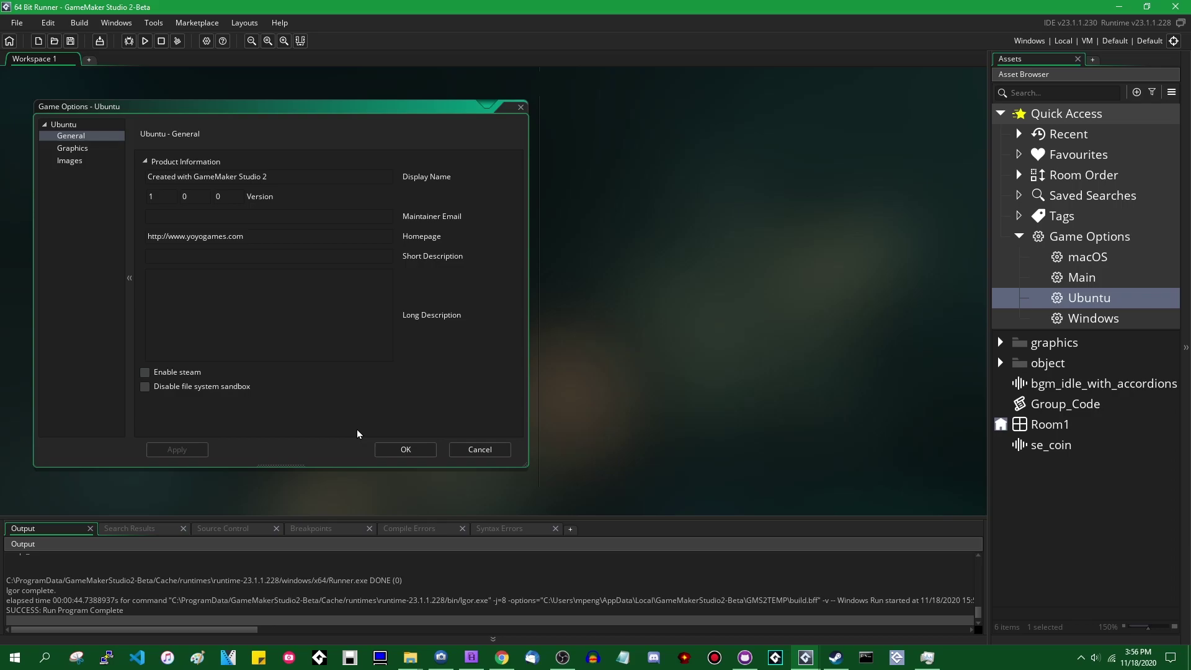
left_click(406, 449)
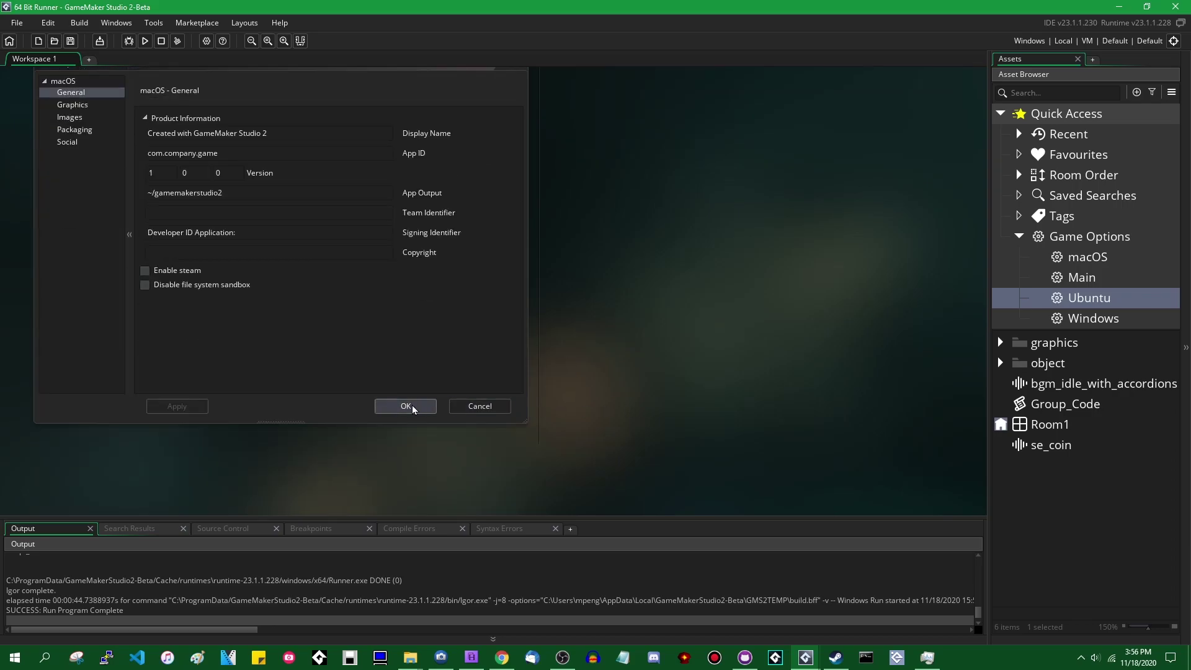
left_click(412, 407)
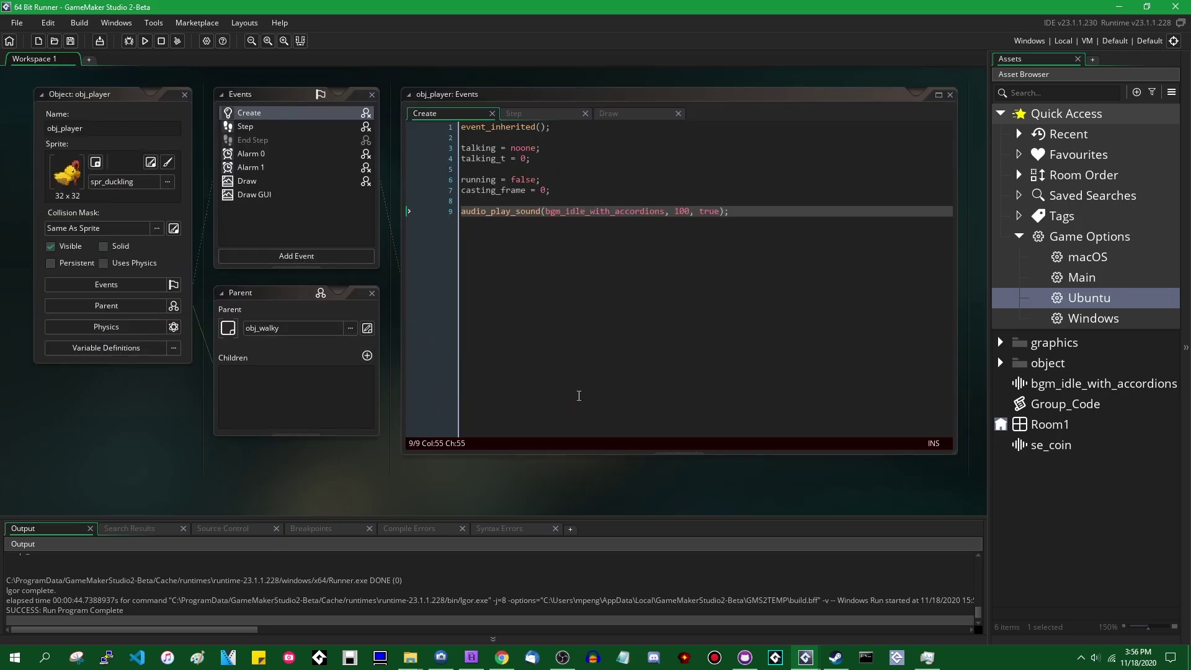
left_click(99, 40)
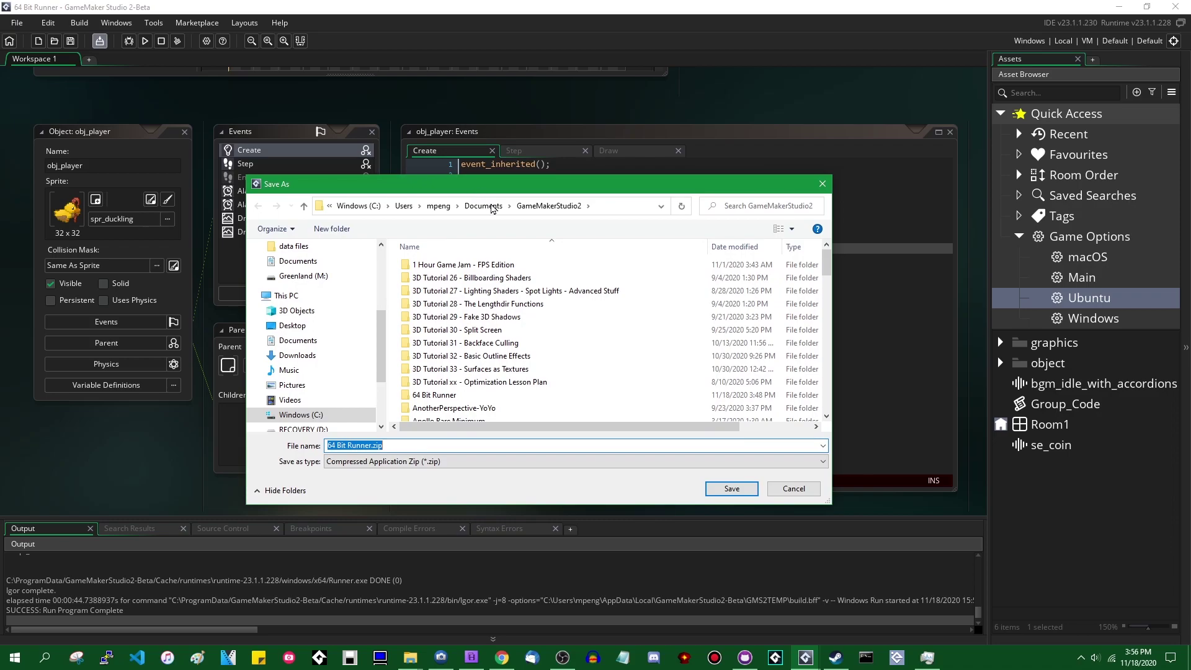
left_click(793, 488)
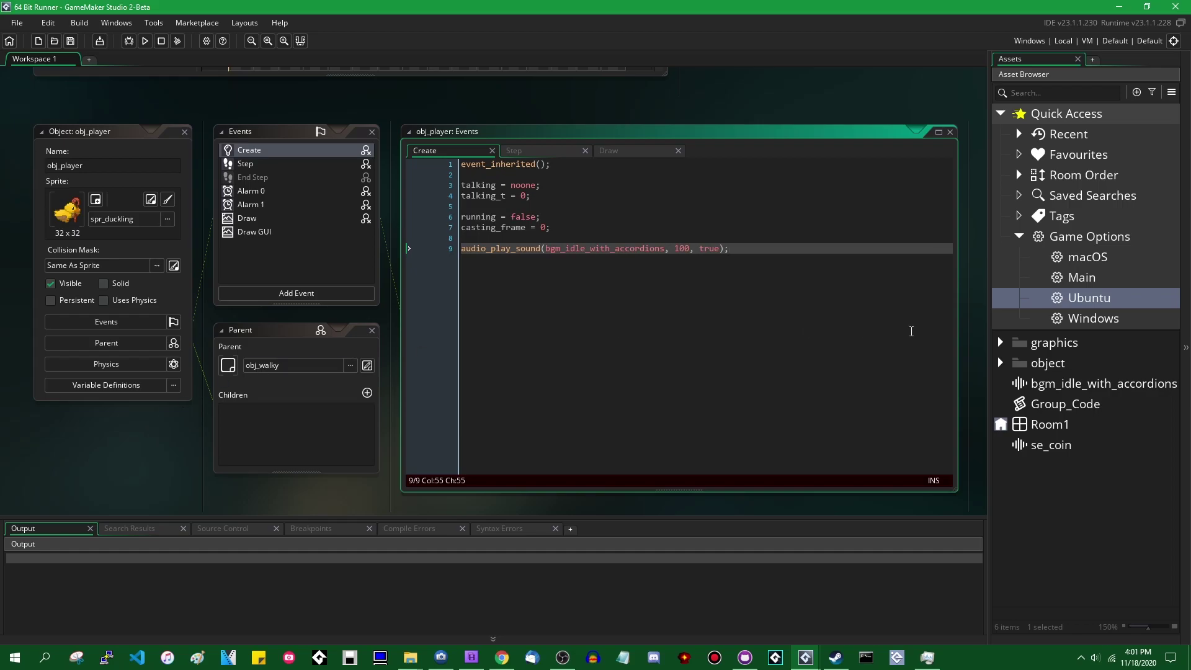
double_click(1090, 320)
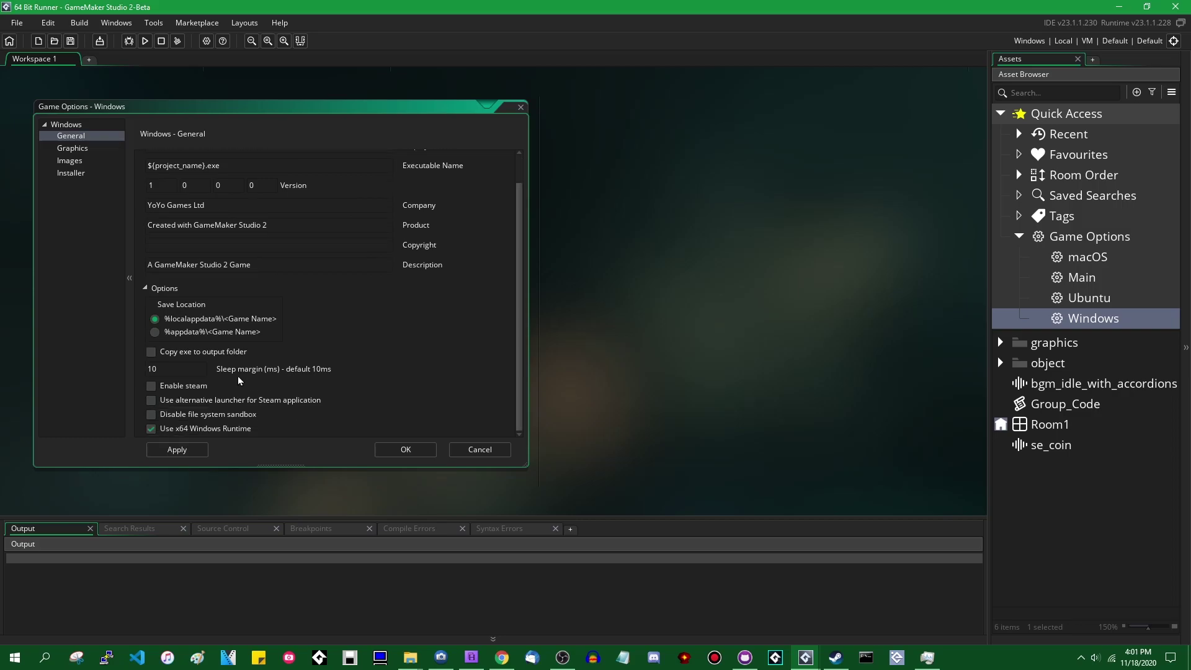
left_click_drag(476, 467, 477, 412)
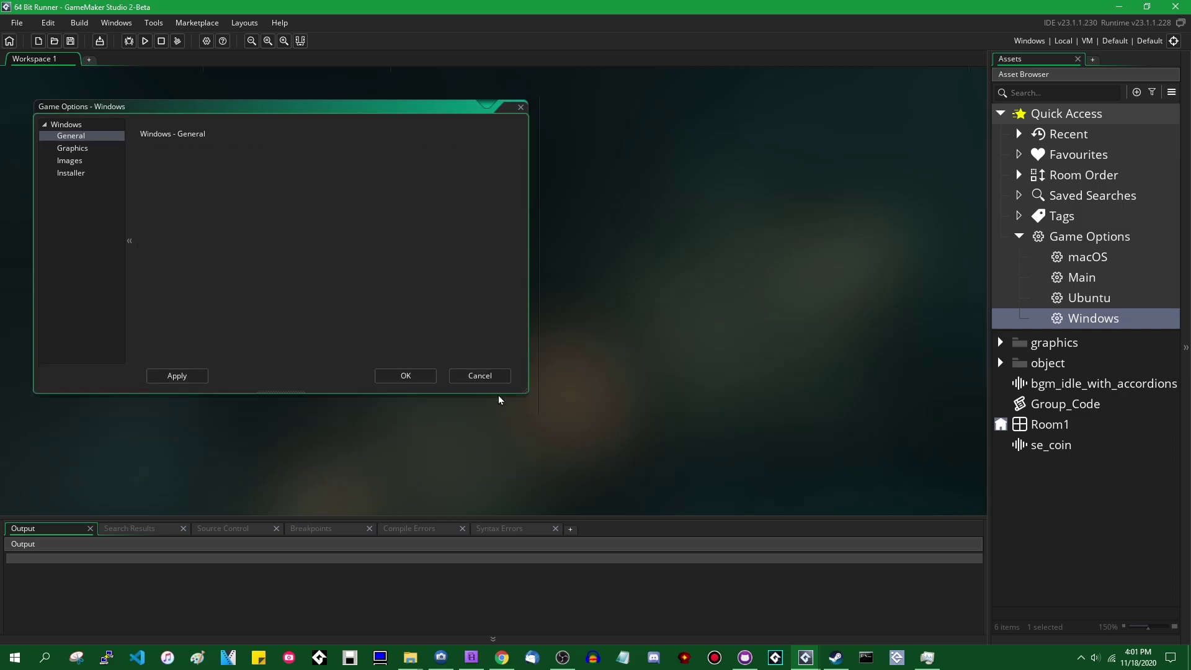
left_click(480, 394)
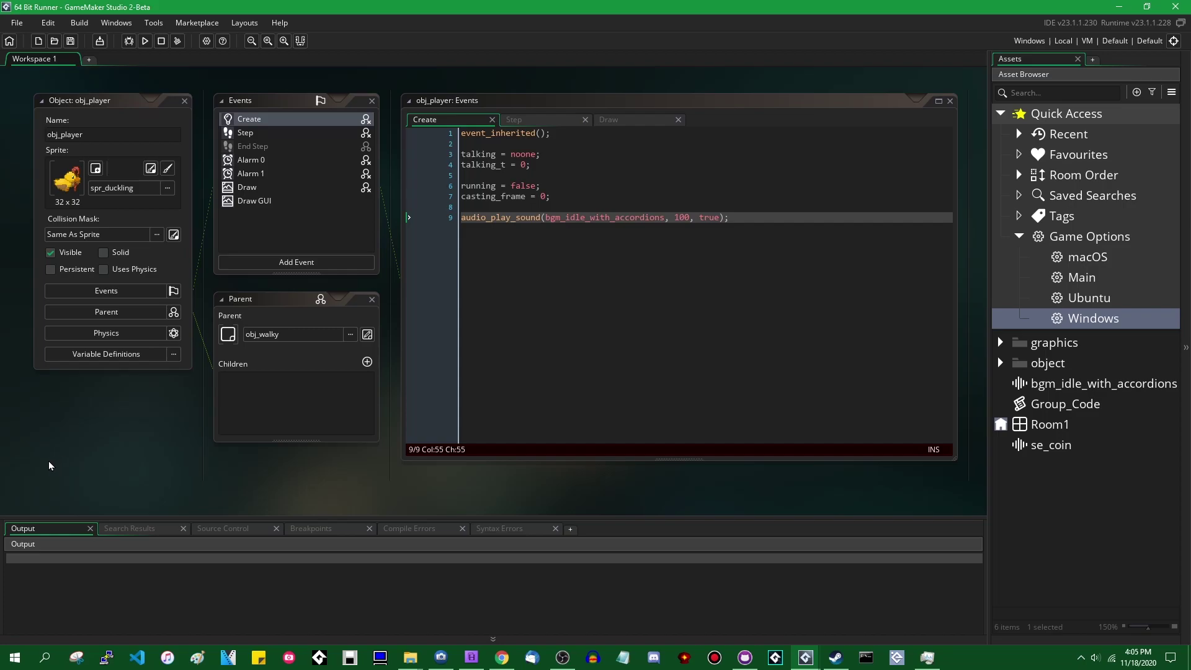
Step: Import all resources from the venomous asset package, replacing Collisions.dll and collisions_example.gmz
key("super+e")
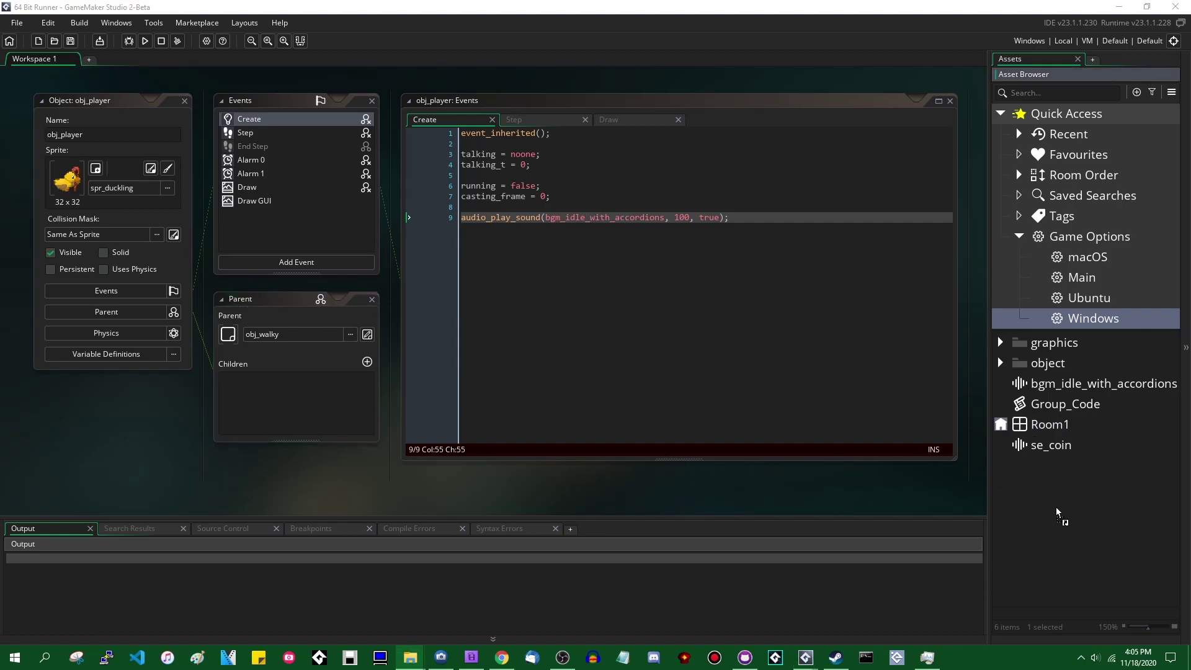
left_click_drag(1057, 514, 1046, 521)
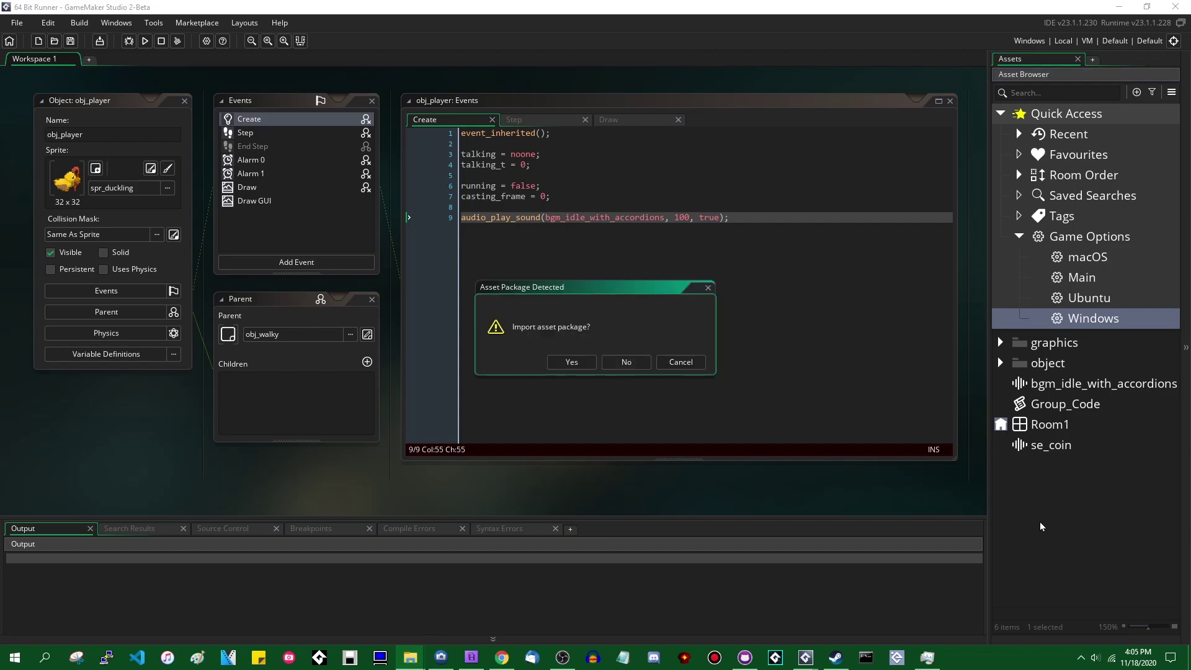
left_click(578, 365)
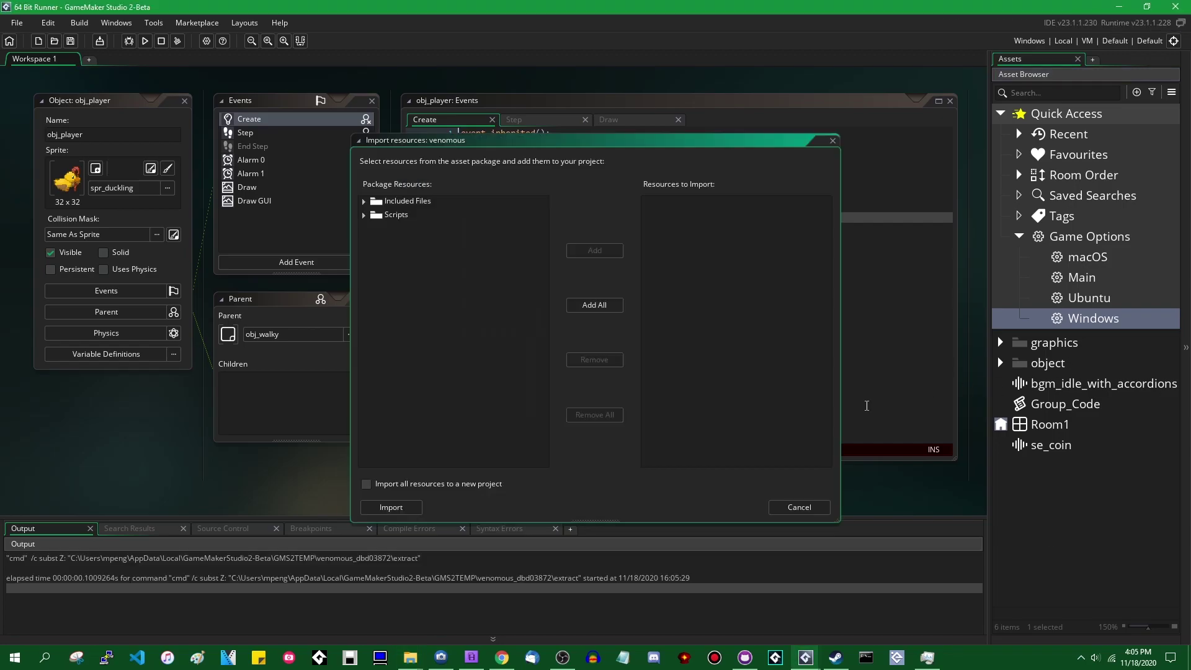
left_click(583, 305)
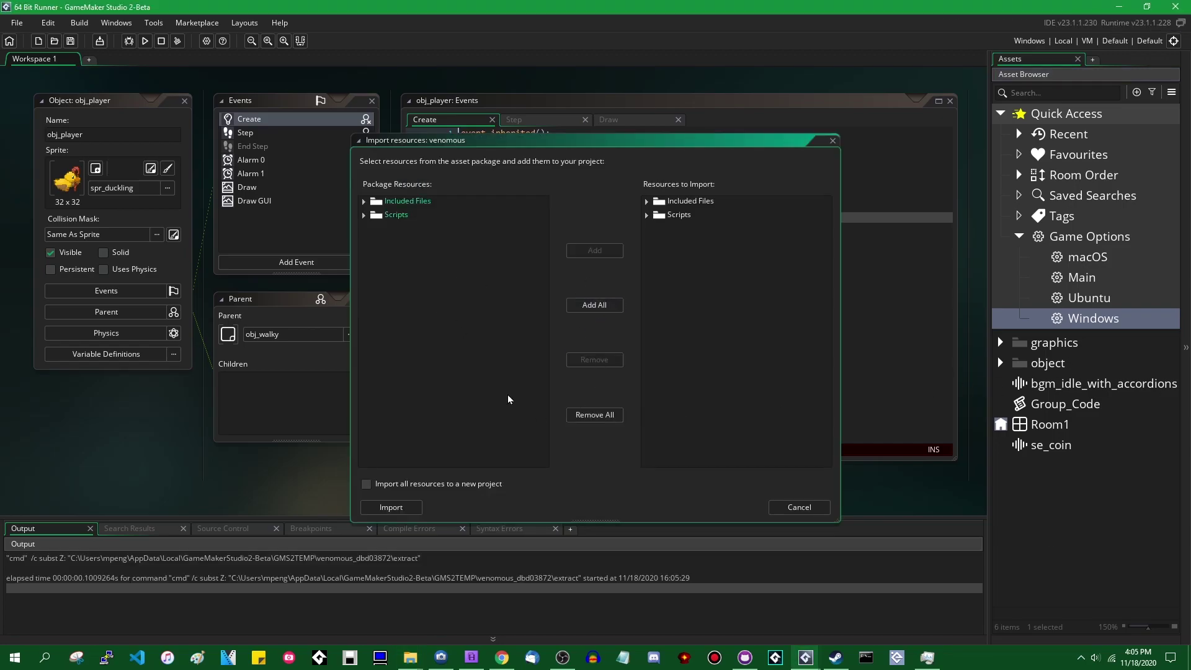
left_click(392, 508)
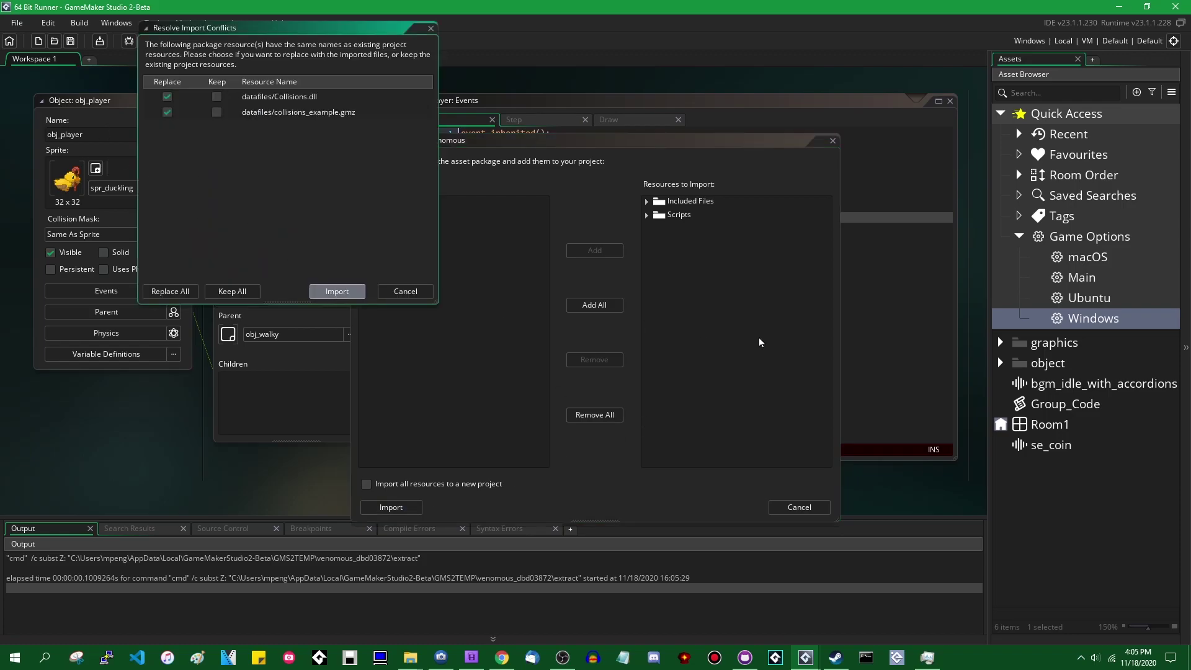
key("Return")
left_click(859, 275)
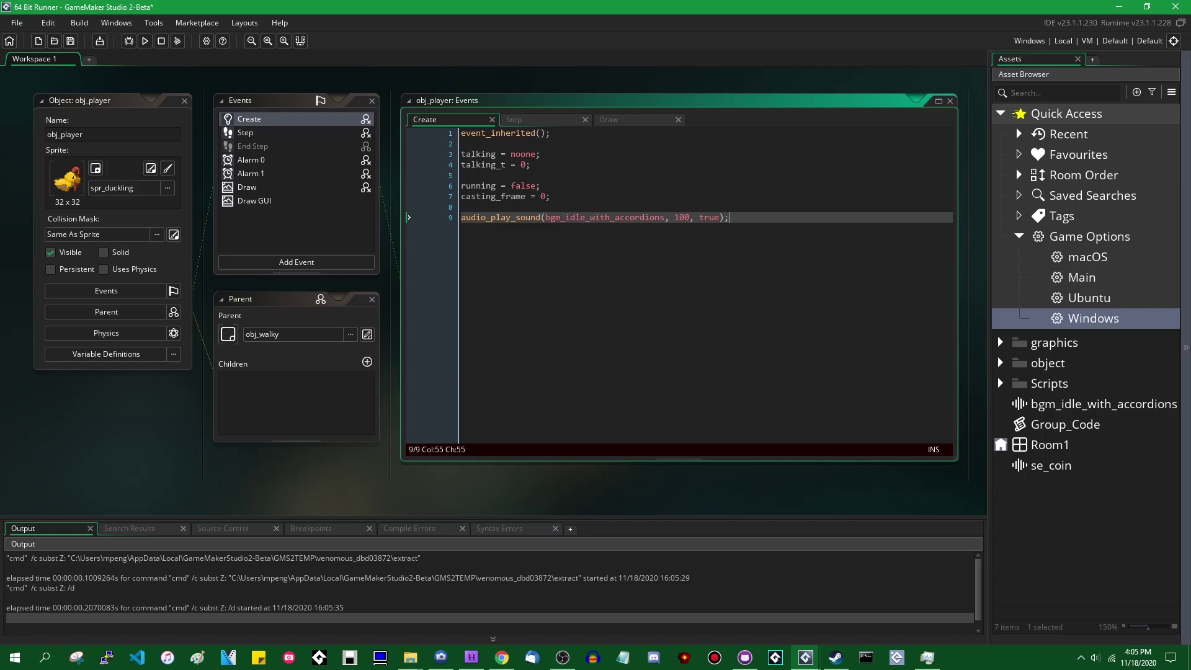
left_click(279, 23)
Step: Open the project's datafiles folder from the Help menu and select Collisions.dll
left_click(320, 187)
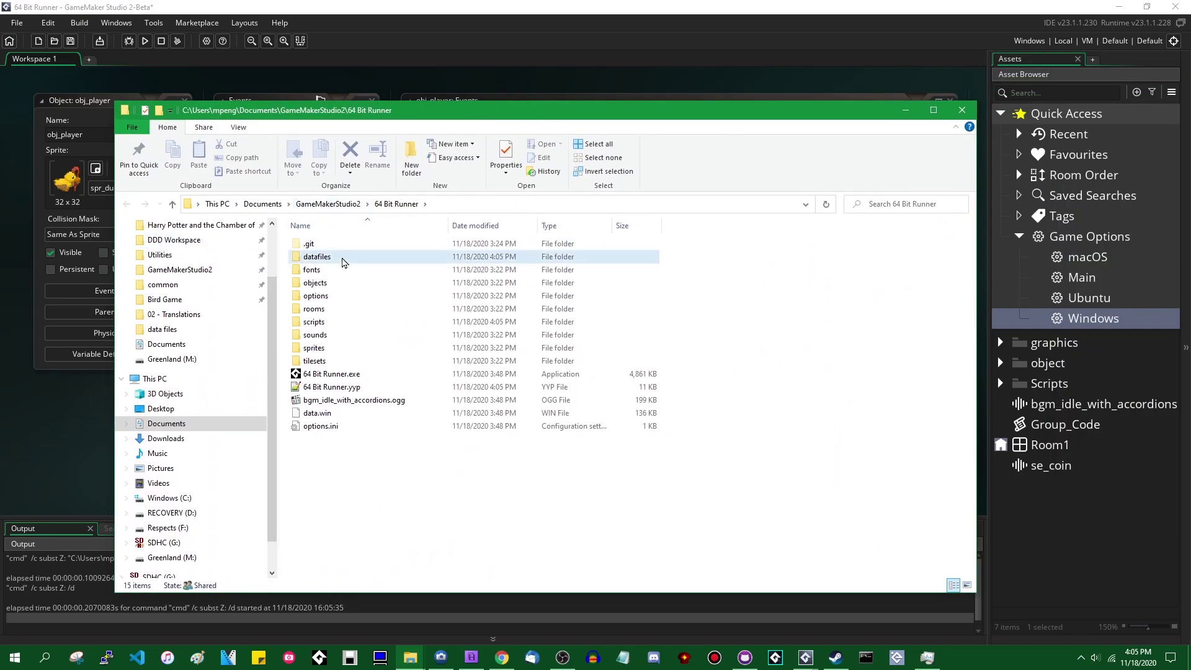
double_click(341, 260)
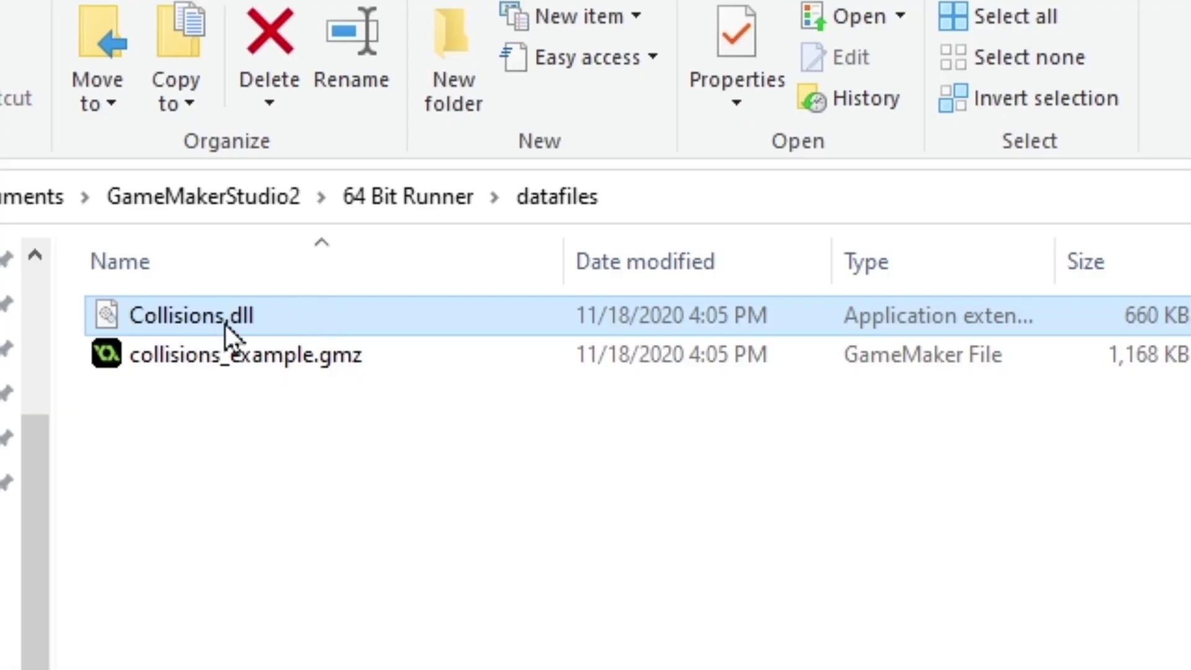
left_click(336, 246)
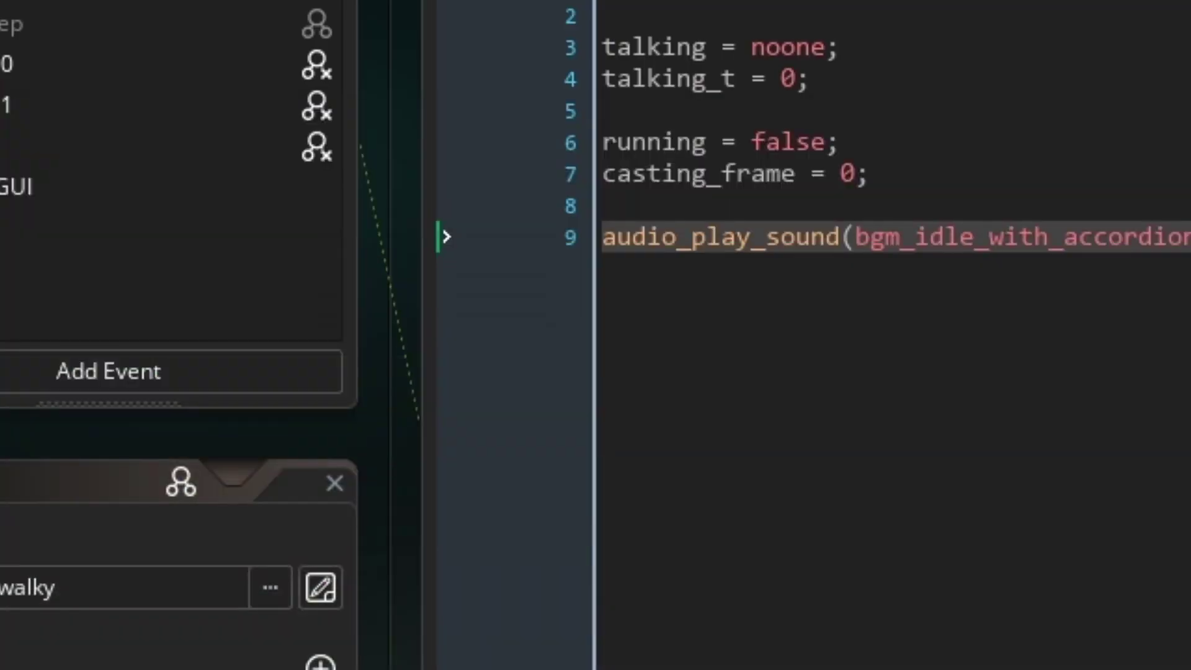
key("Return")
key("Return")
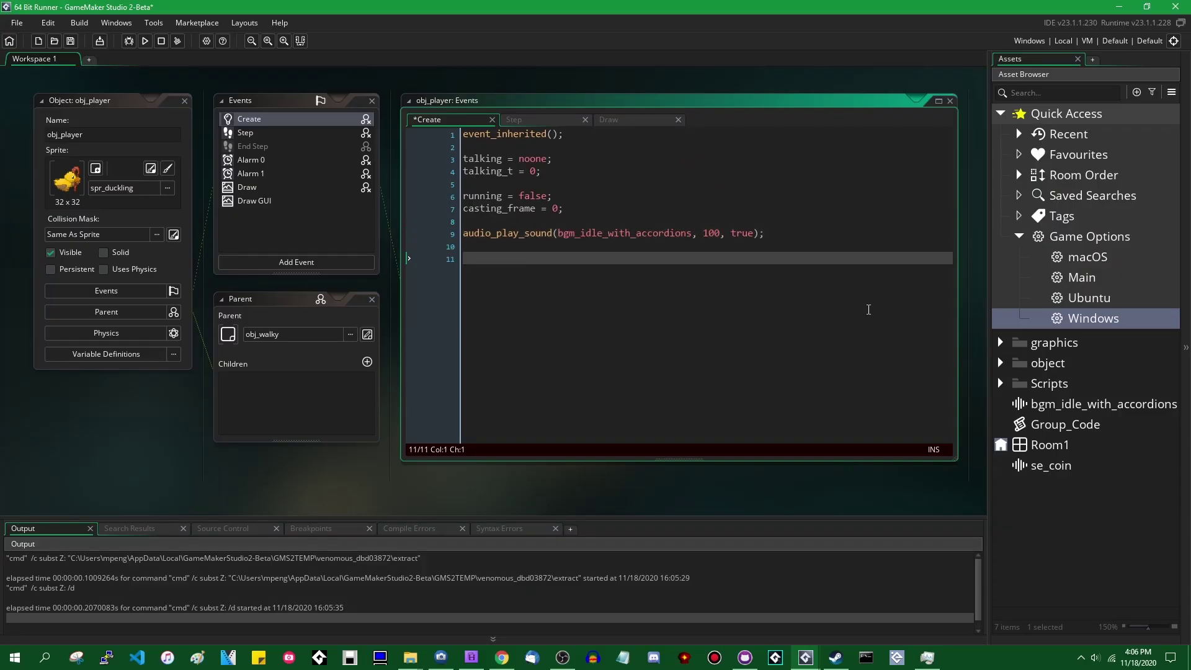
Step: Type c_init() on line 11 of the Create event and open the c_init script alongside it
type("c_init();")
key("F12")
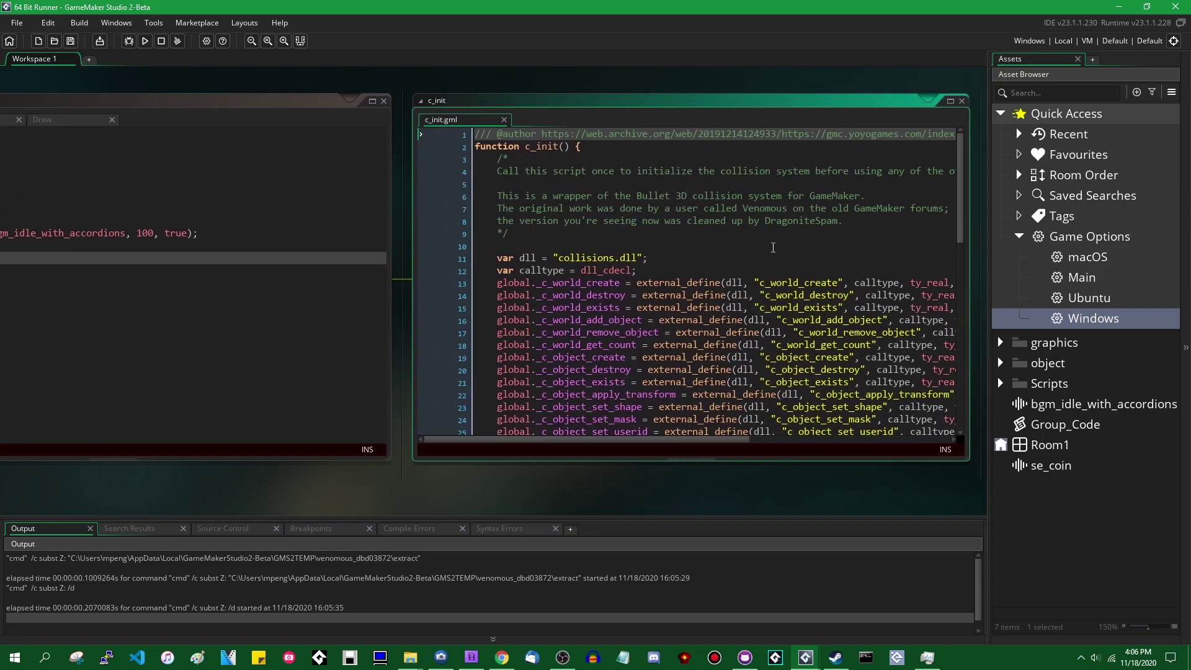
scroll(773, 247, "down", 4)
left_click(687, 270)
scroll(620, 279, "up", 2, "ctrl")
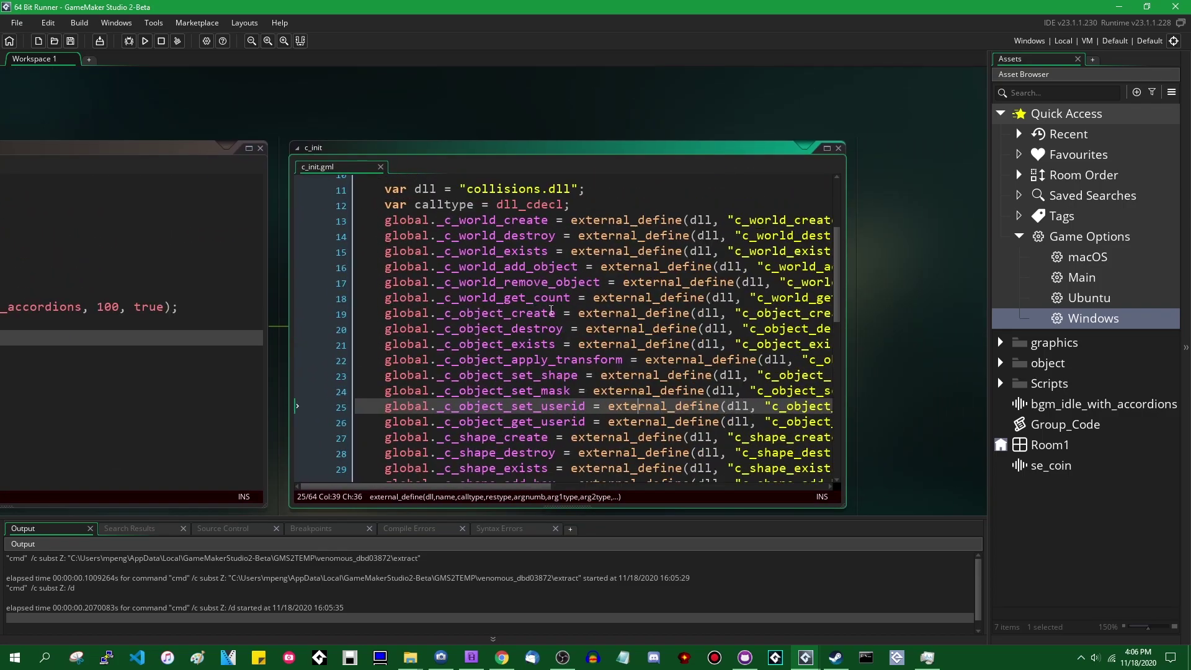
scroll(899, 288, "down", 1)
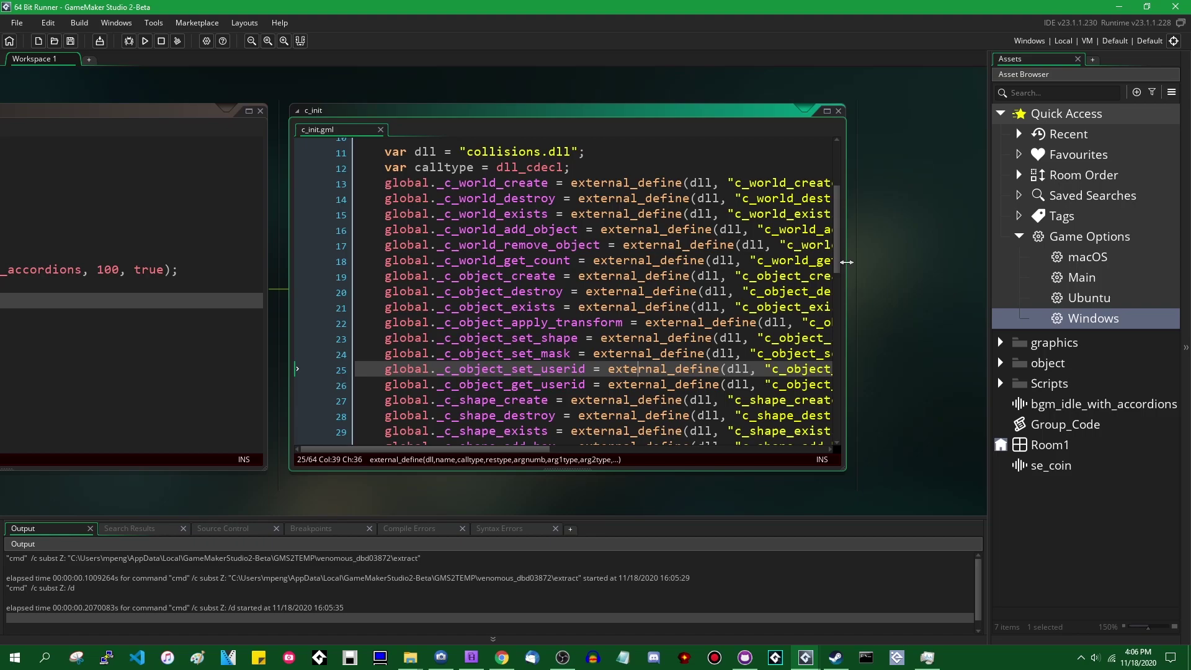
left_click_drag(845, 267, 986, 266)
mouse_move(539, 450)
left_mouse_down()
mouse_move(770, 460)
mouse_move(539, 451)
left_mouse_up()
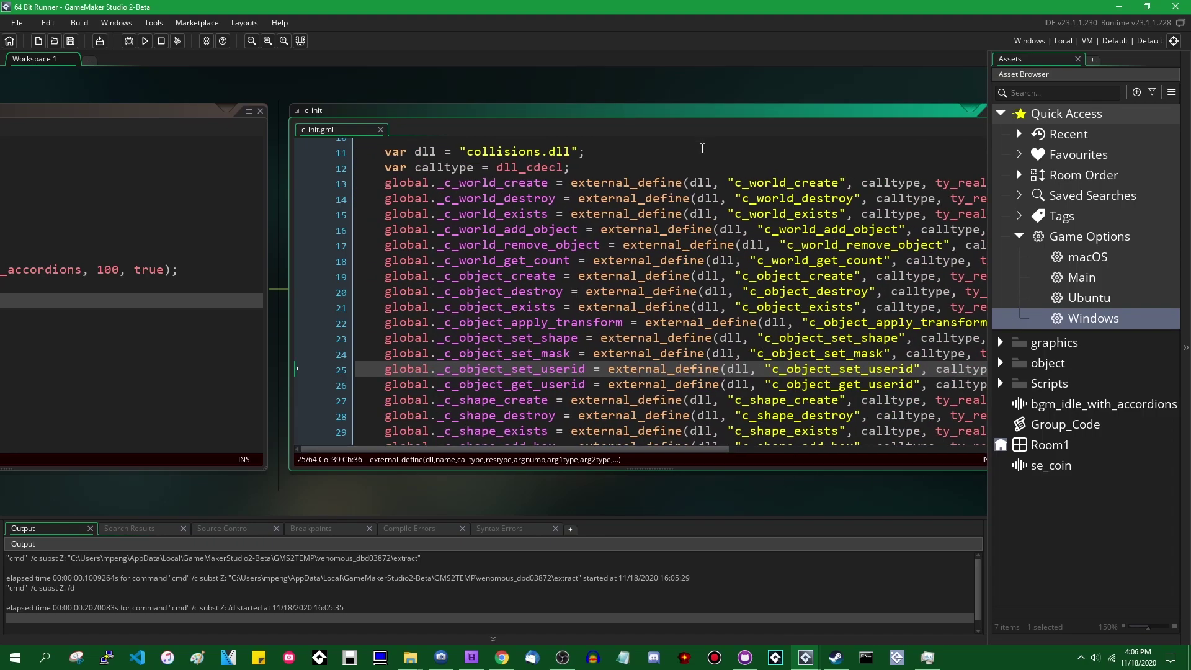
middle_click_drag(136, 361, 574, 364)
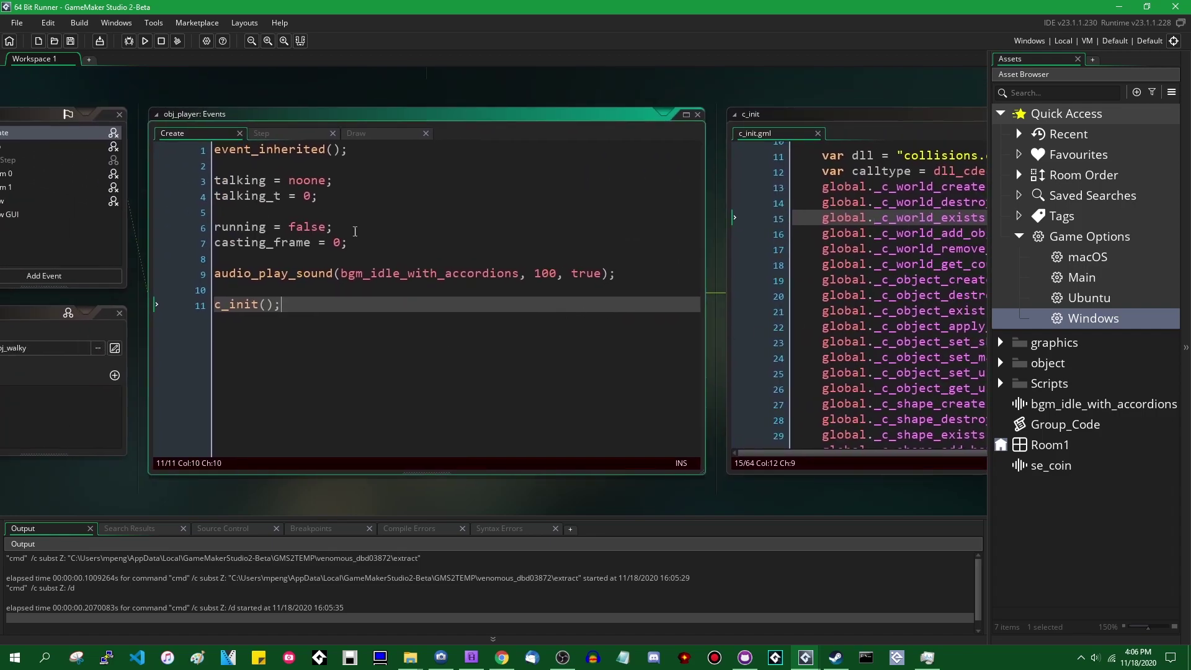
Step: Run the game, walk the duck player around the level, and close it
left_click(145, 40)
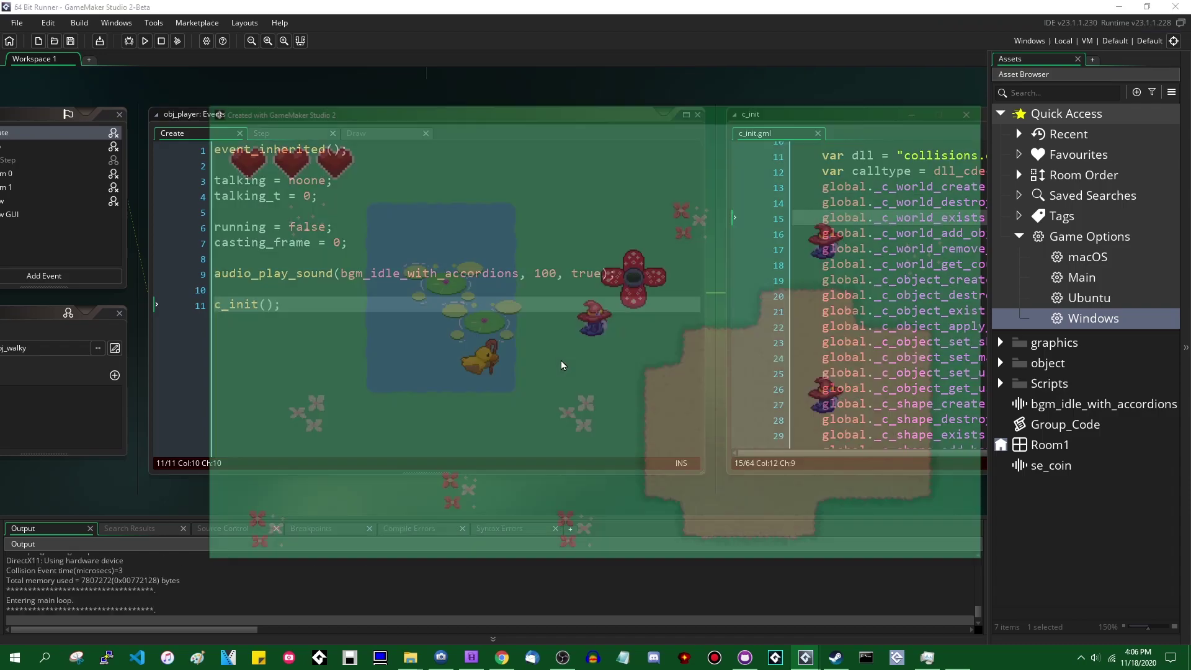
key("Down")
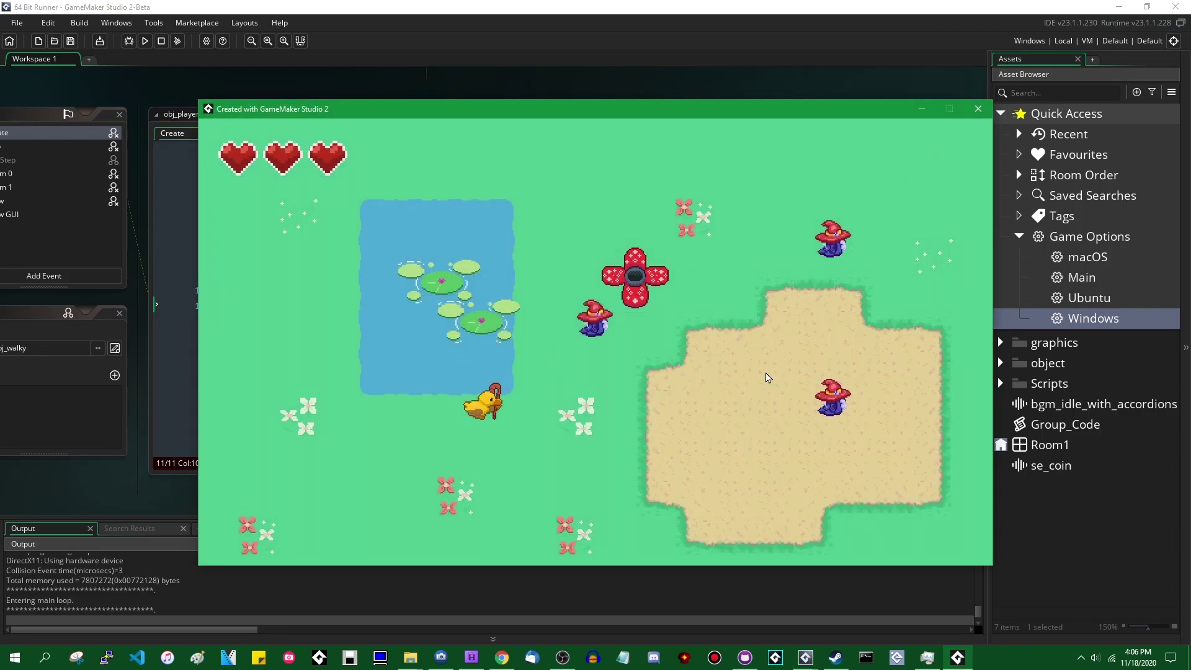
key("Right")
key("Up")
key("Right")
key("Down")
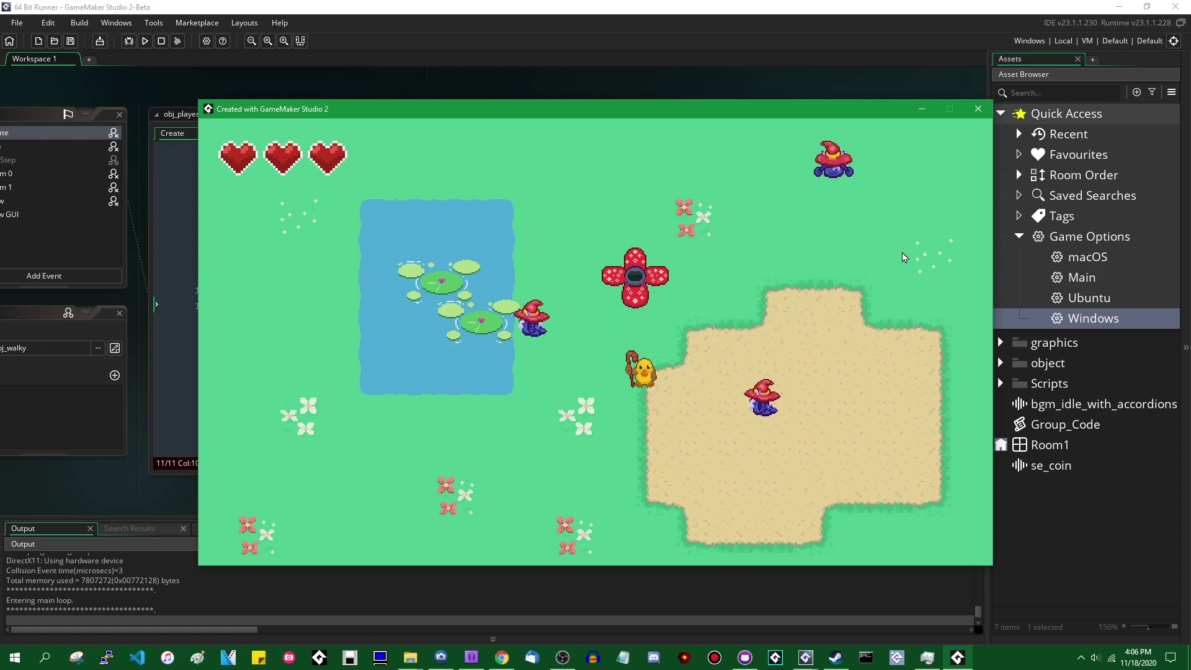
left_click(978, 109)
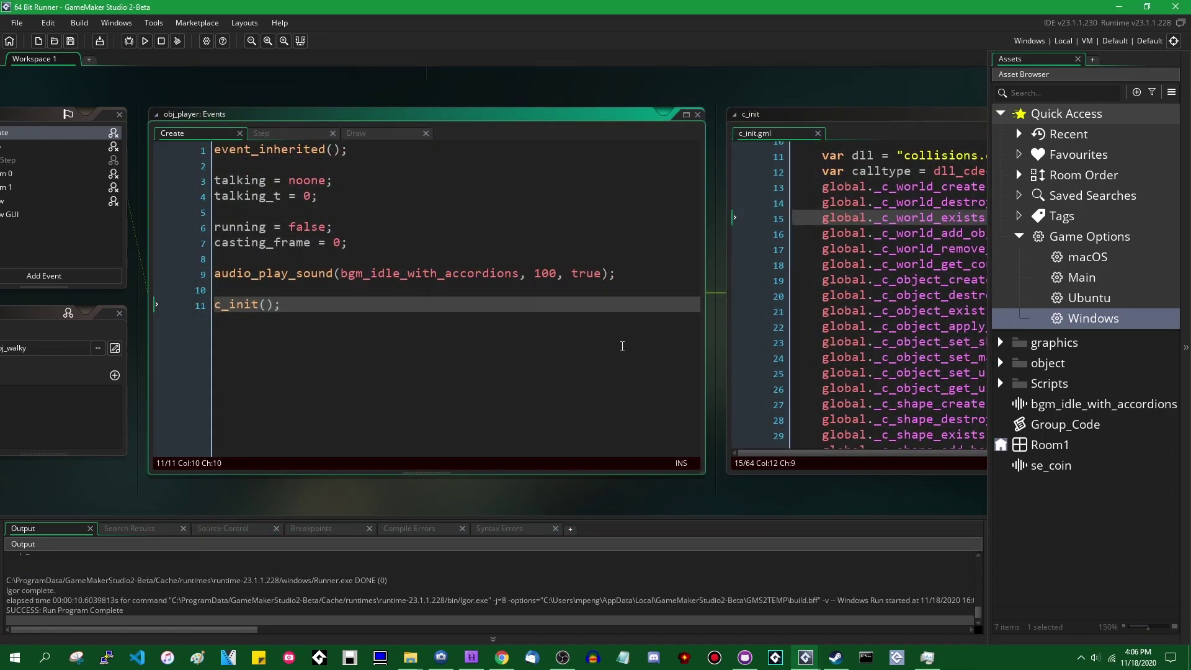
Step: Turn on Use x64 Windows Runtime in the Windows game options and confirm
double_click(1094, 318)
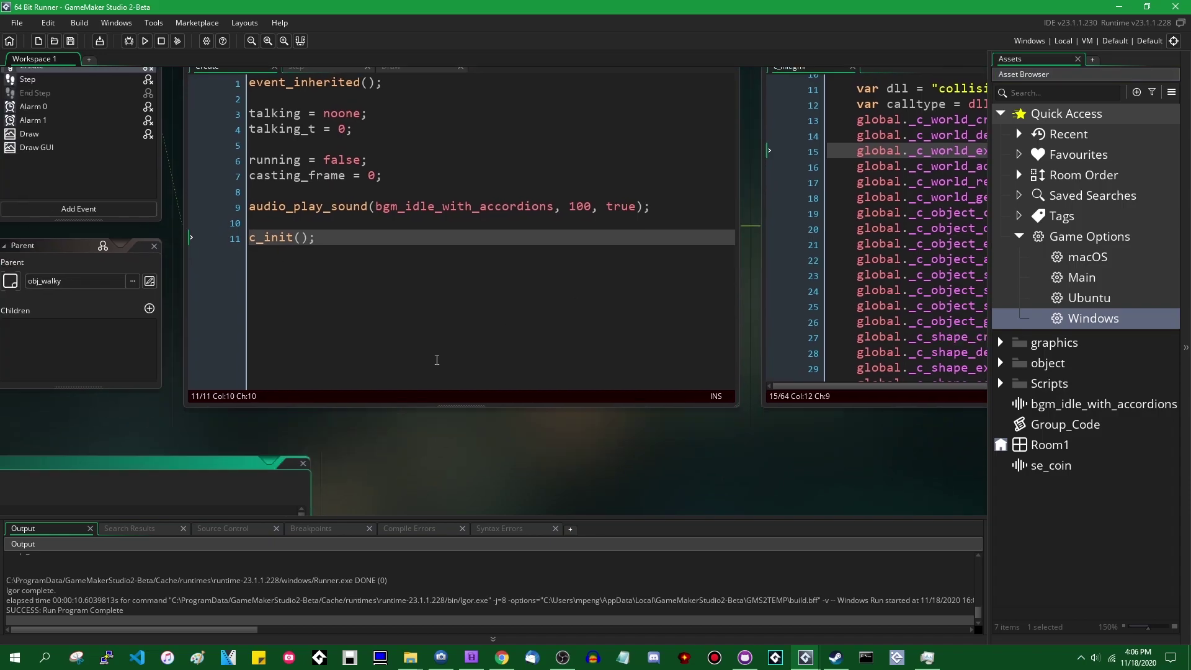
scroll(152, 333, "down", 1)
left_click(128, 428)
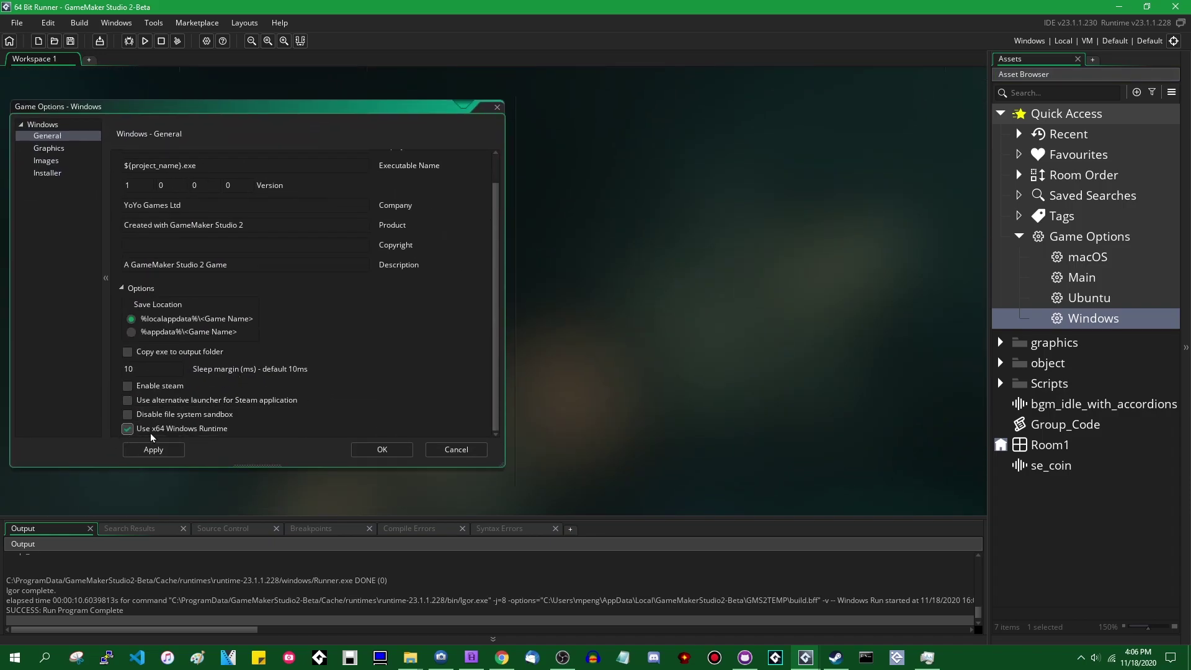
left_click(382, 449)
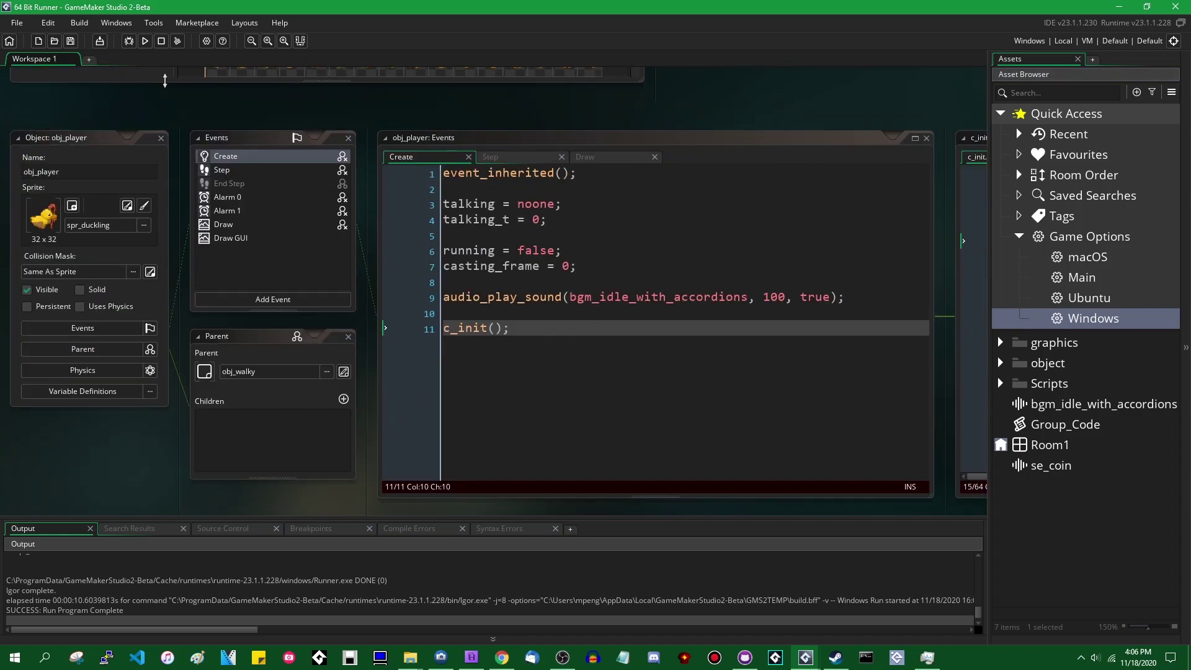
Step: Run in 64-bit mode, abort the c_init line 13 code error, and open c_init
left_click(145, 40)
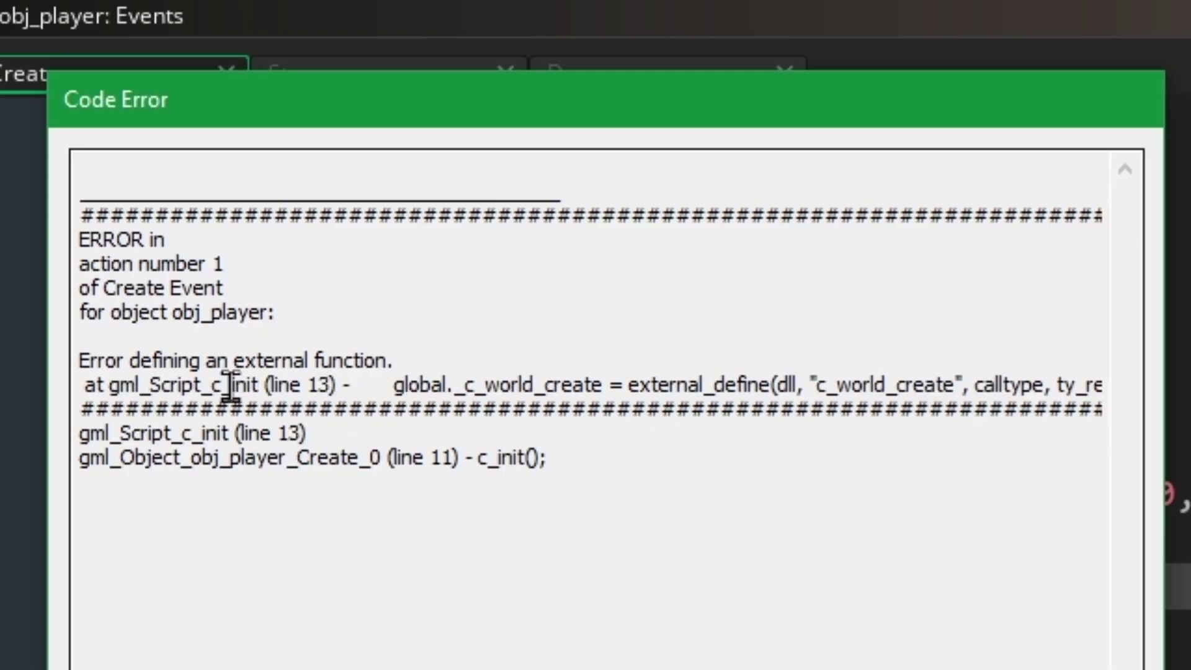
left_click_drag(277, 385, 670, 412)
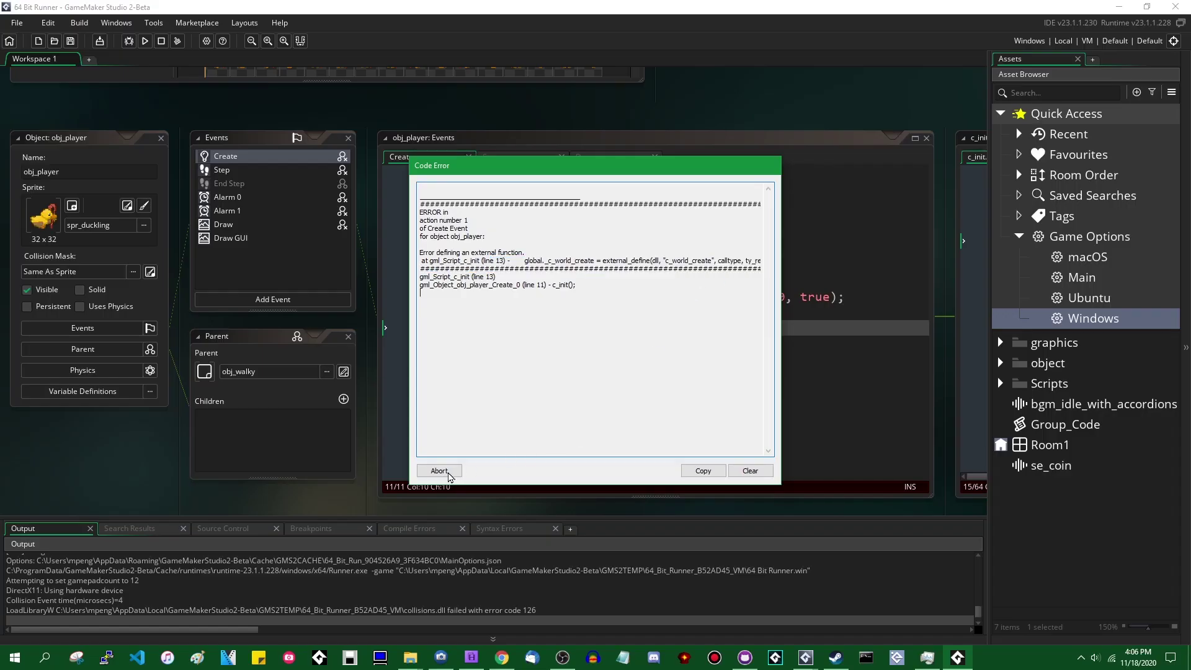
left_click(452, 473)
key("F12")
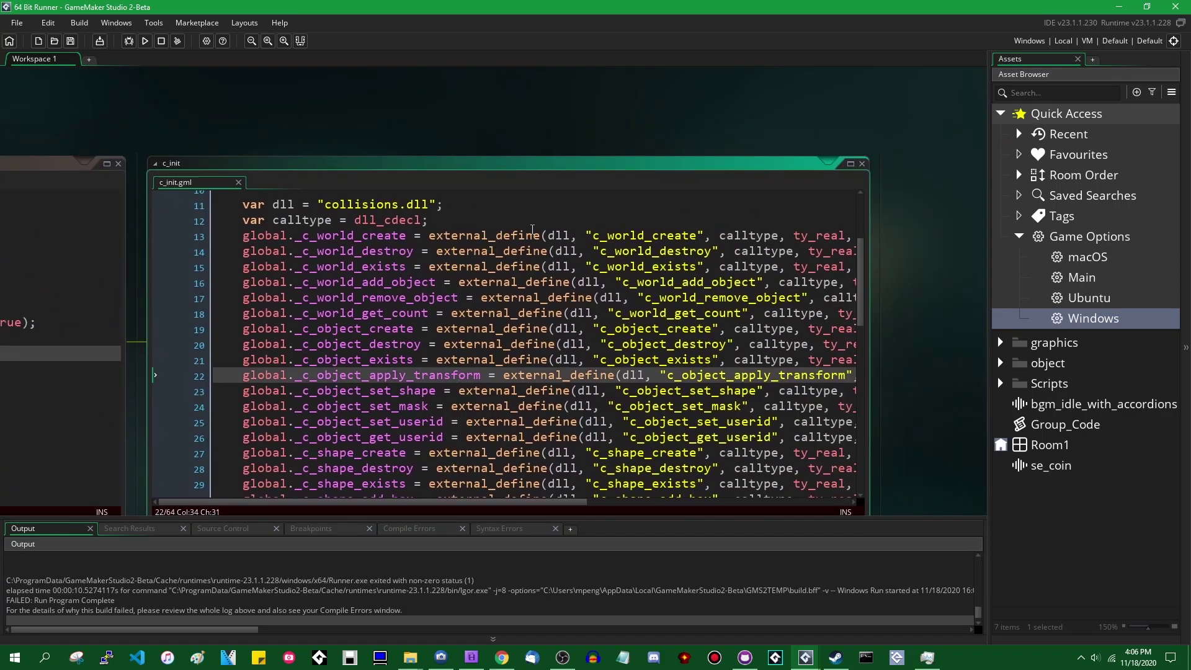
Step: Review the external_define statement on c_init line 13 and its dll_cdecl call type, then close c_init
left_click(514, 237)
scroll(569, 351, "up", 3)
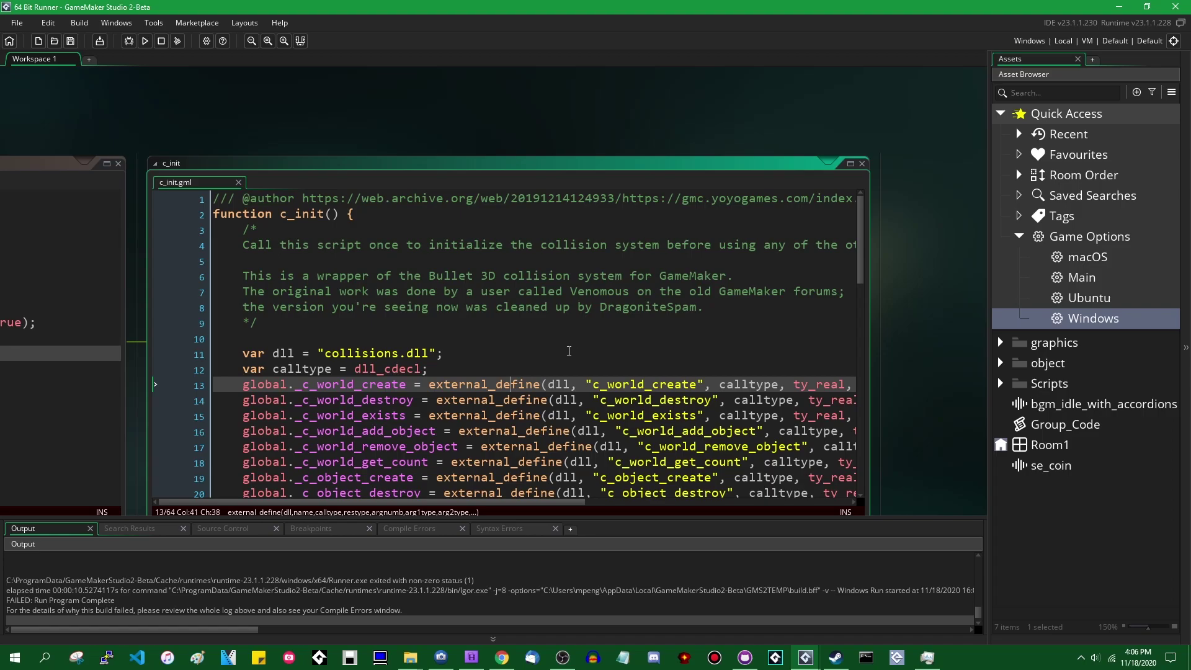
left_click_drag(517, 385, 162, 388)
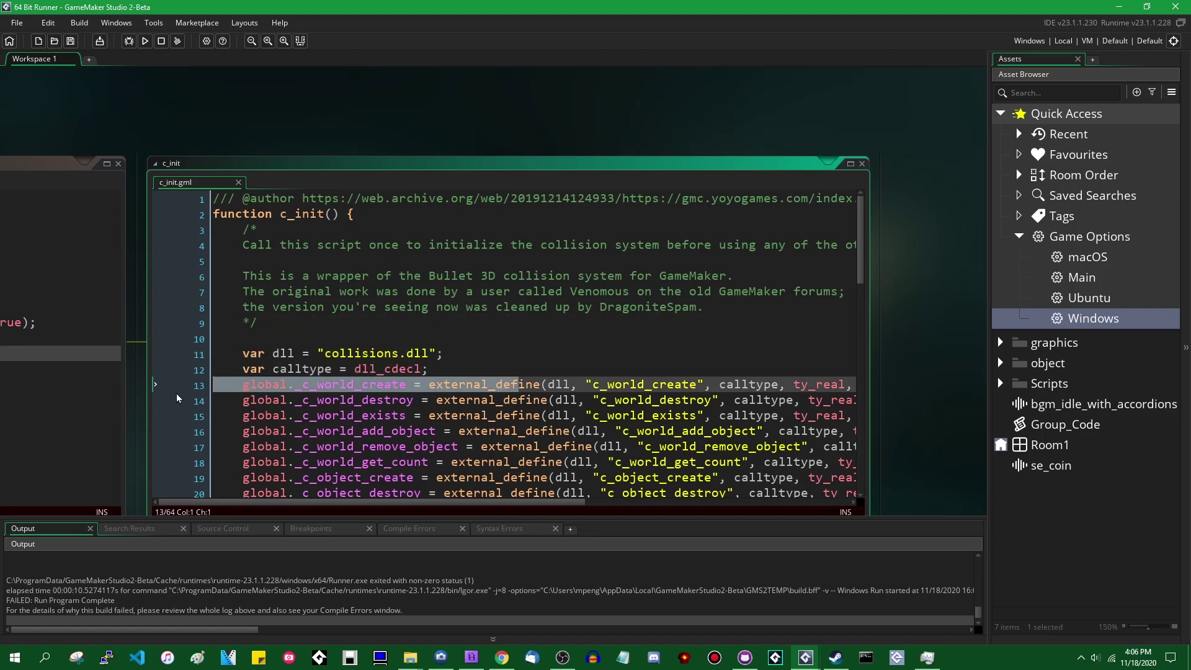
scroll(866, 262, "down", 1)
left_click_drag(866, 262, 958, 263)
left_click_drag(884, 347, 238, 356)
left_click(392, 347)
key("Up")
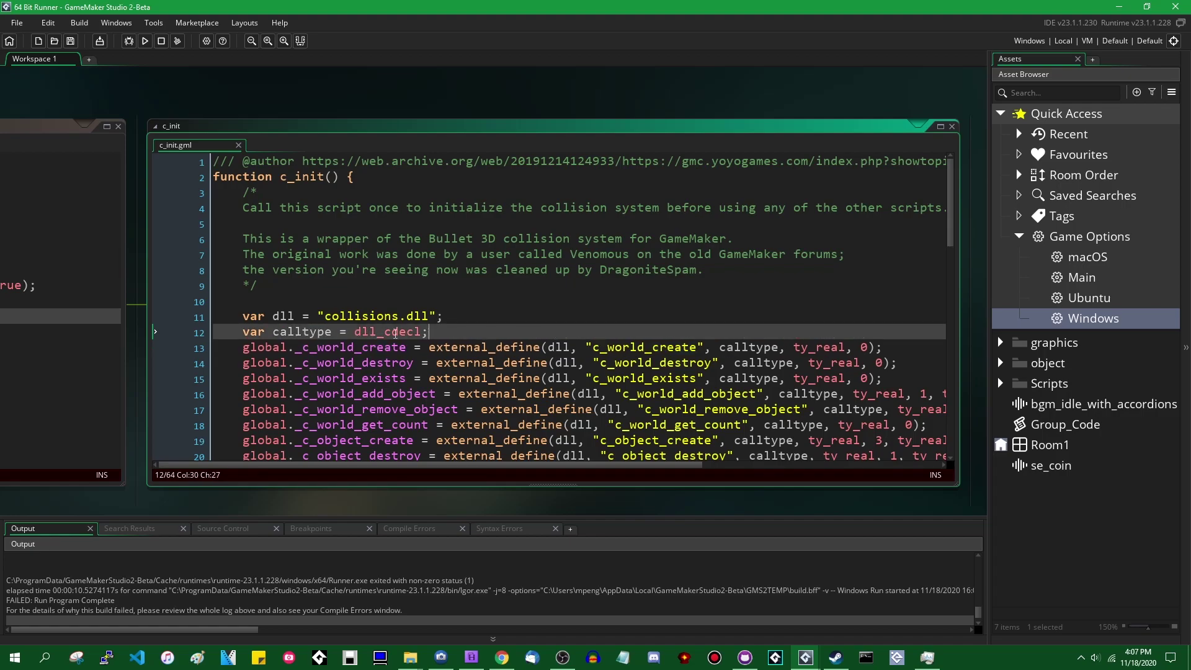
middle_click_drag(326, 332, 259, 327)
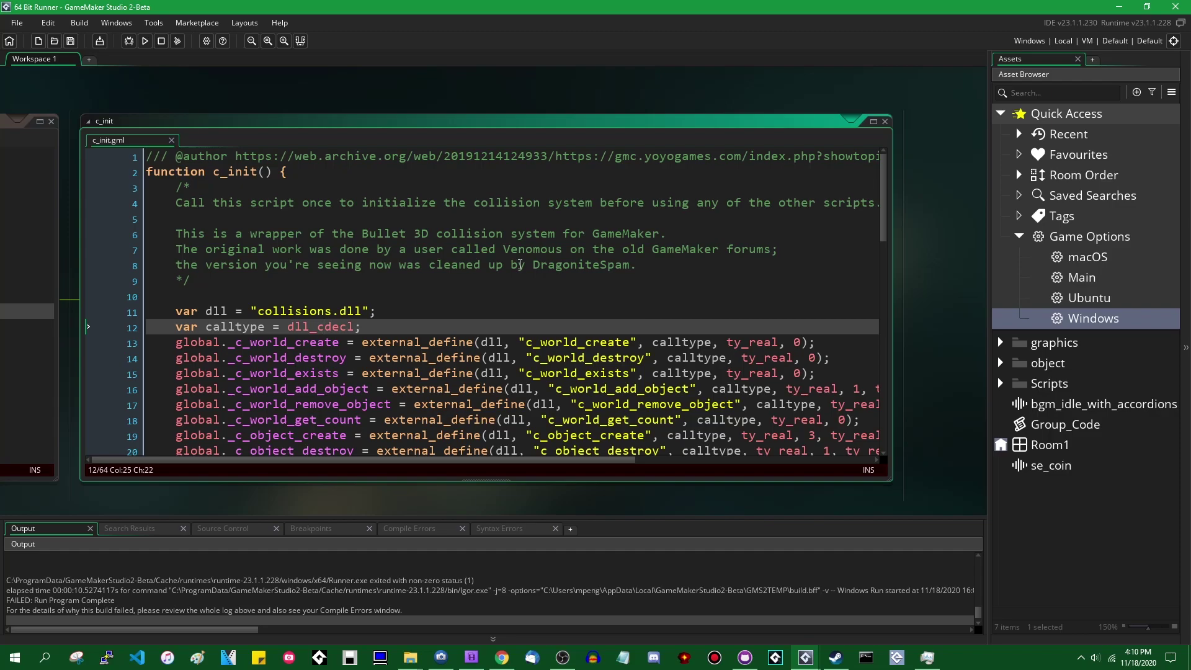
key("ctrl+w")
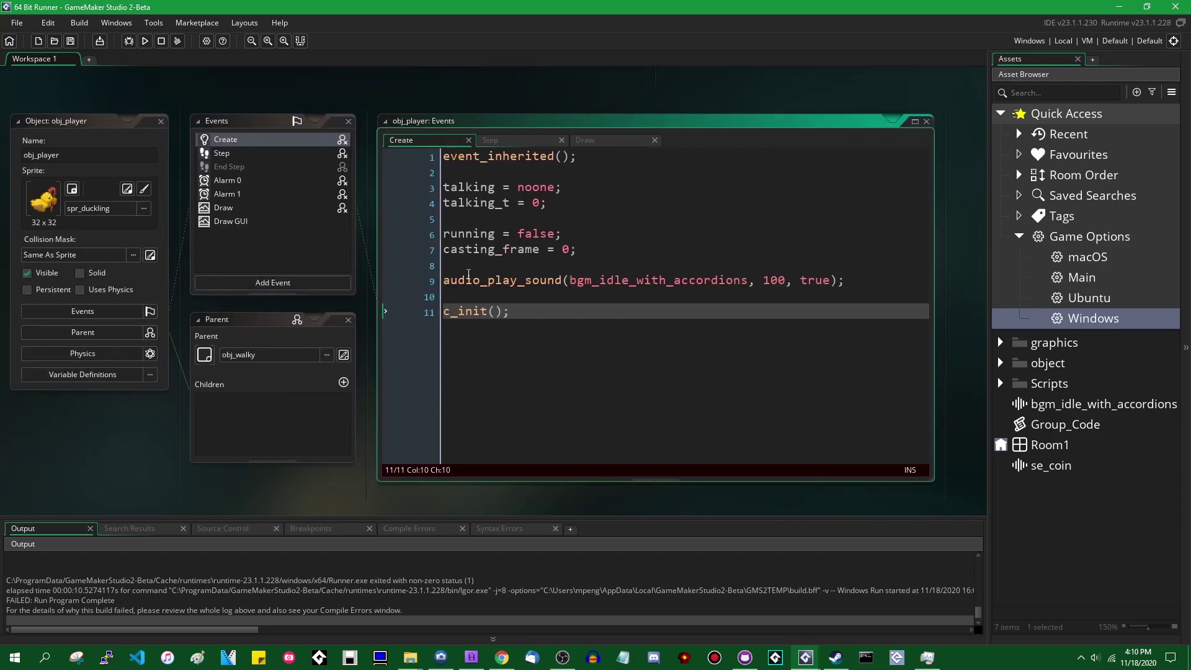